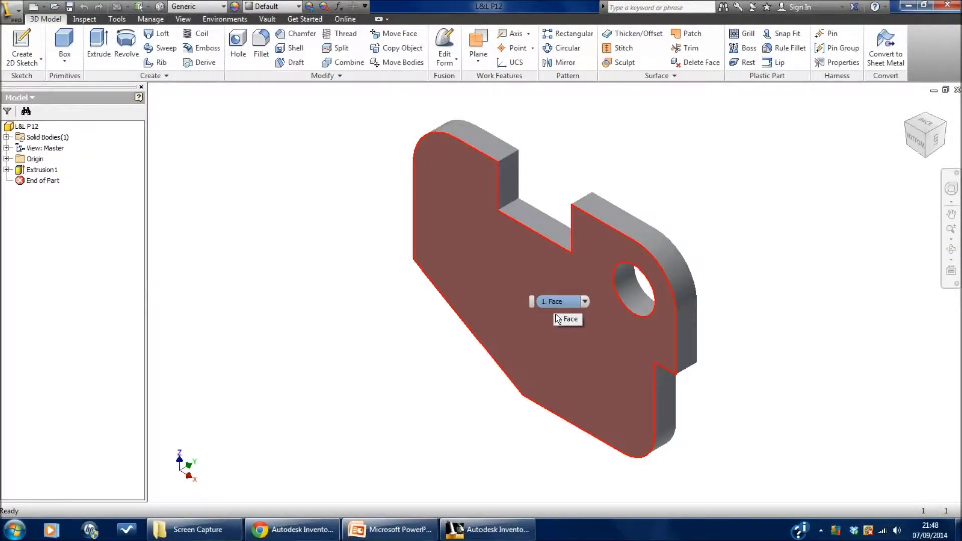
- Create a new drawing from the Metric BSI.idw template
click(371, 98)
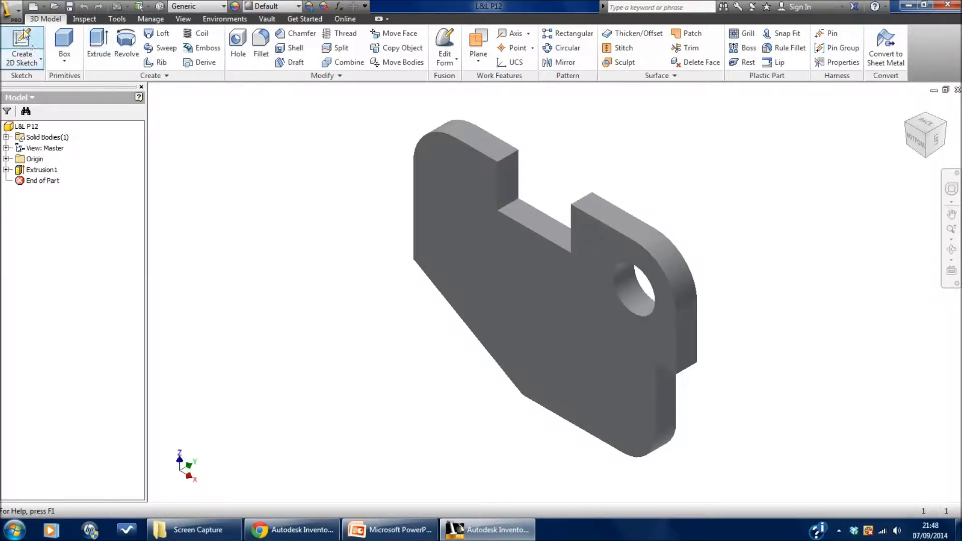
click(17, 11)
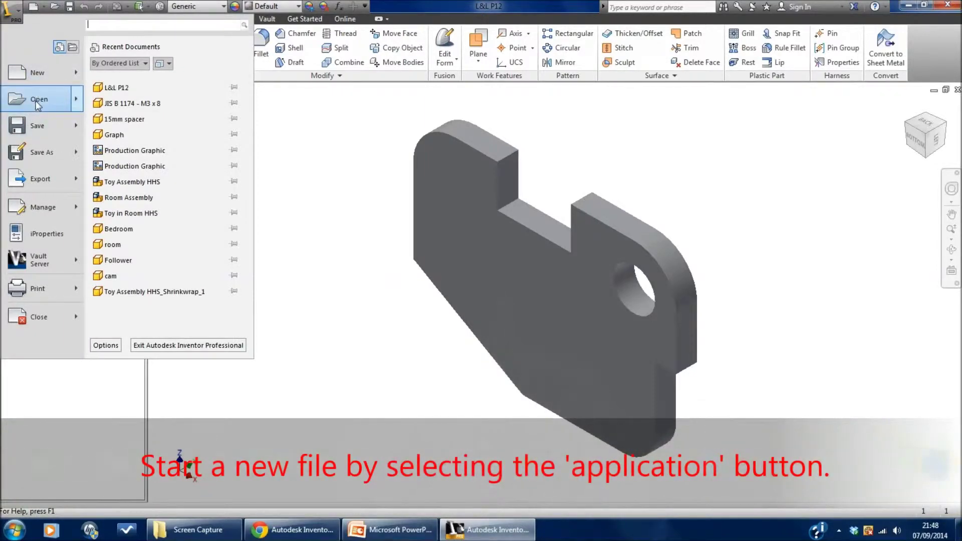
click(39, 74)
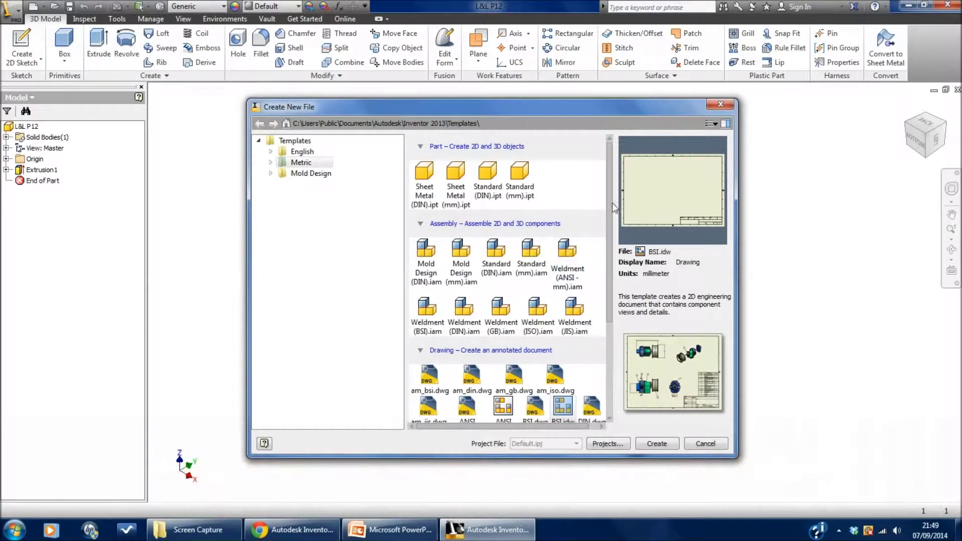
drag(609, 206, 609, 228)
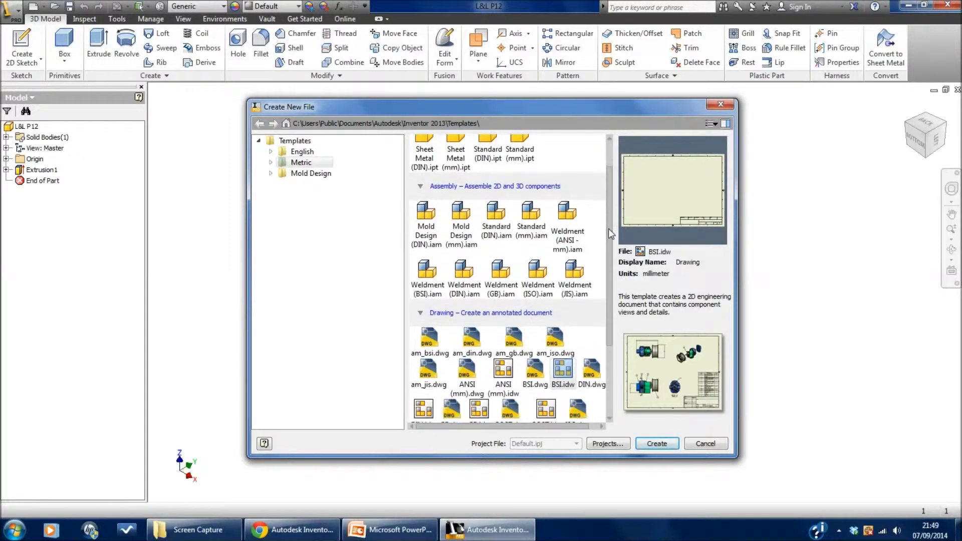
click(296, 164)
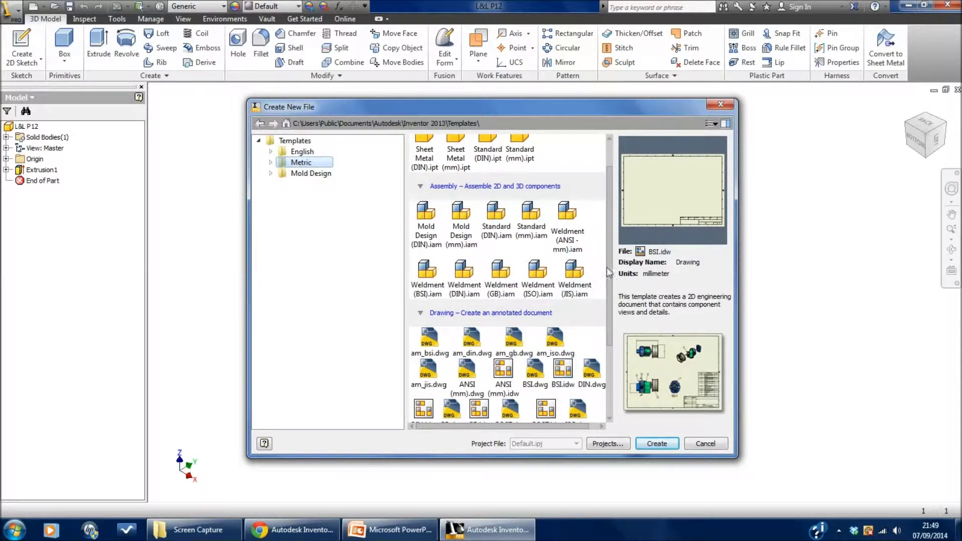
drag(608, 263, 603, 317)
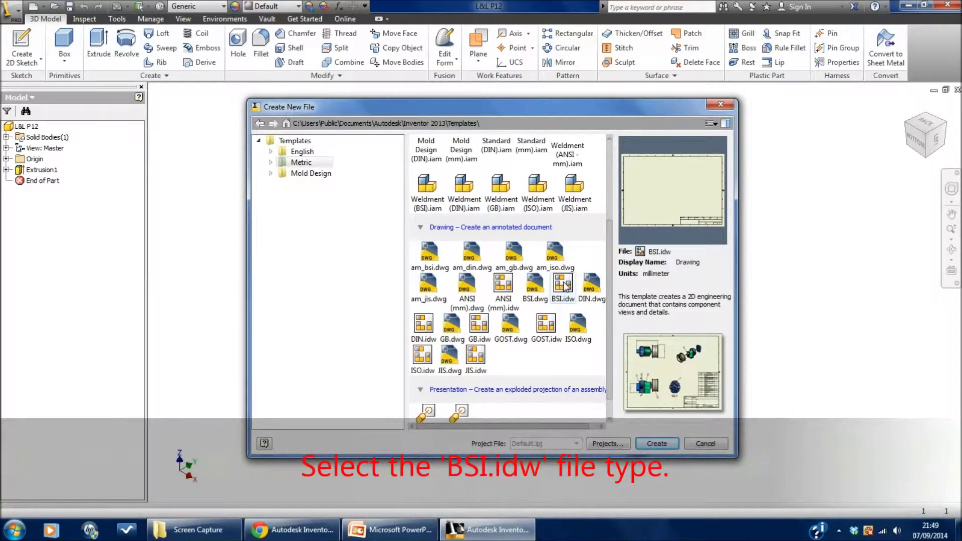
click(564, 284)
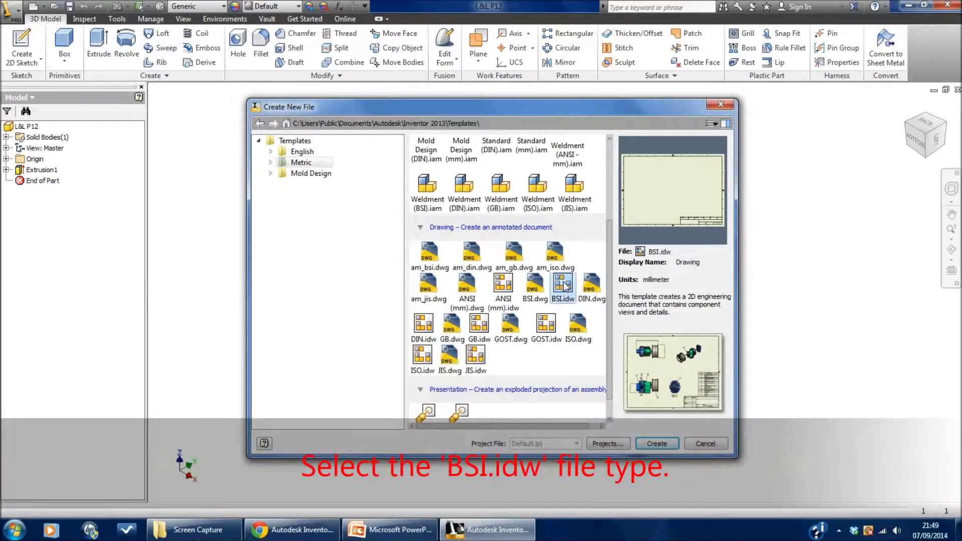
click(655, 444)
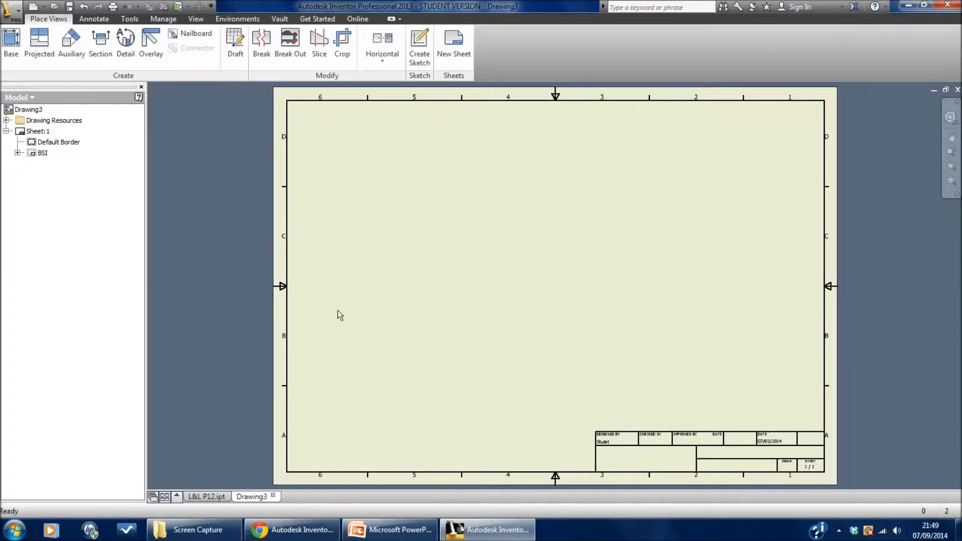
- Delete the BSI title block and the Default Border from Sheet:1
right_click(37, 153)
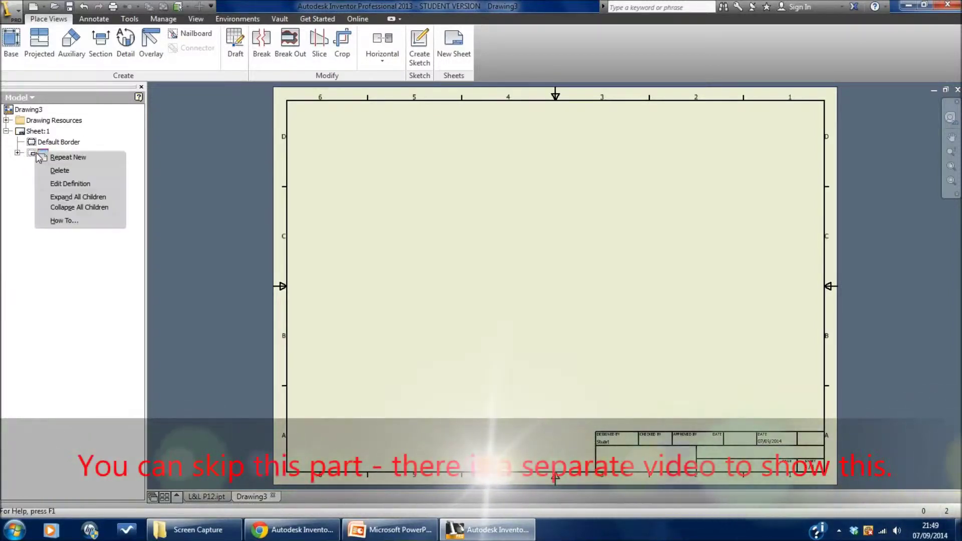
click(55, 171)
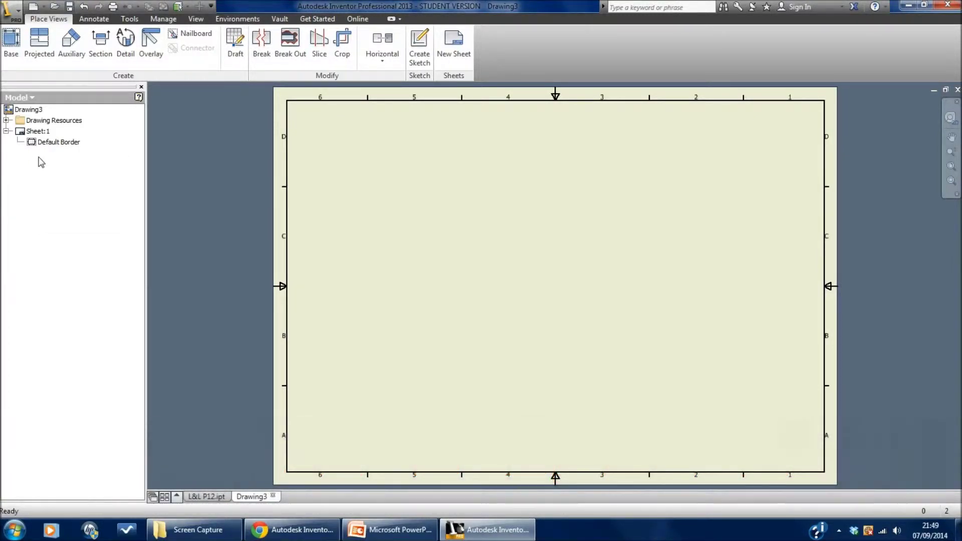
right_click(34, 143)
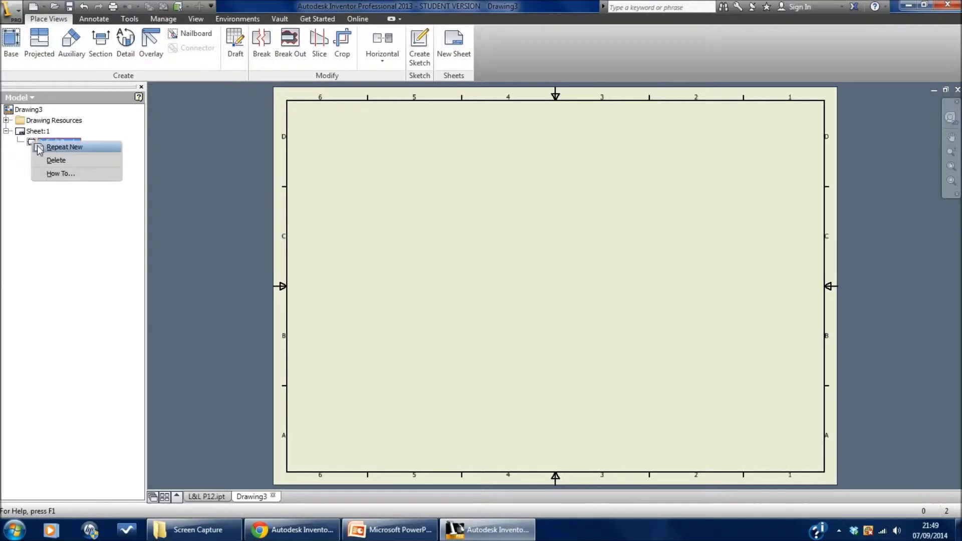
click(50, 161)
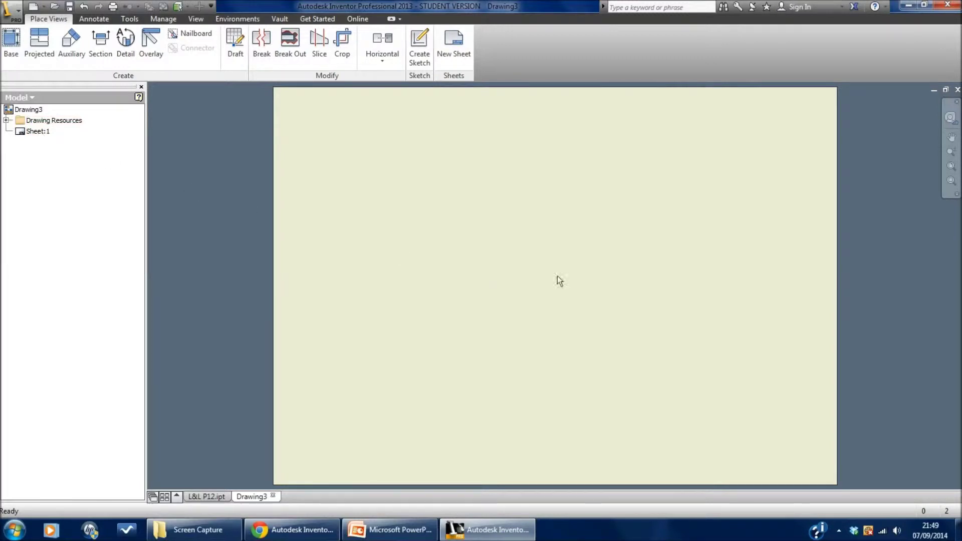
- Add Sheet:2 from the 'A4 size, Landscape, 1 view' sheet format with the L&L P12 part
click(6, 121)
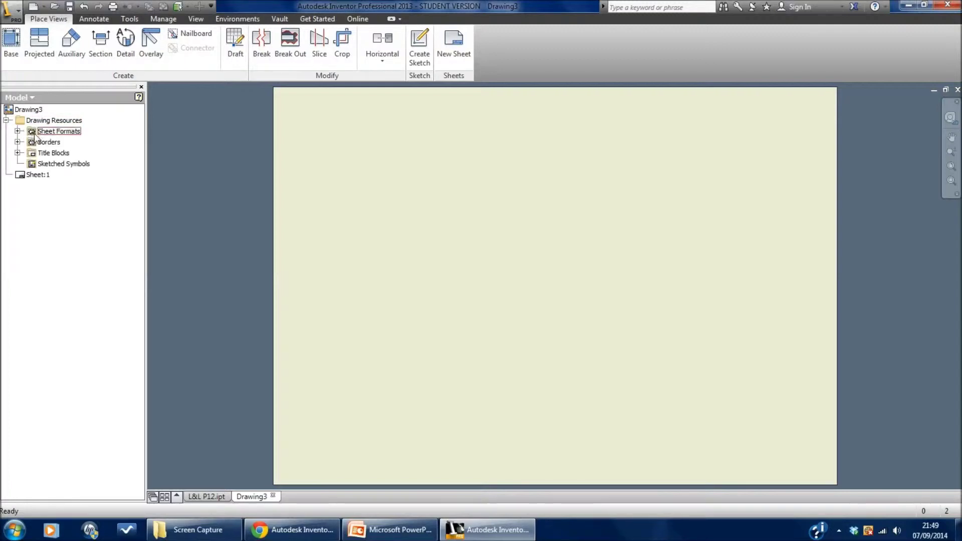
click(17, 131)
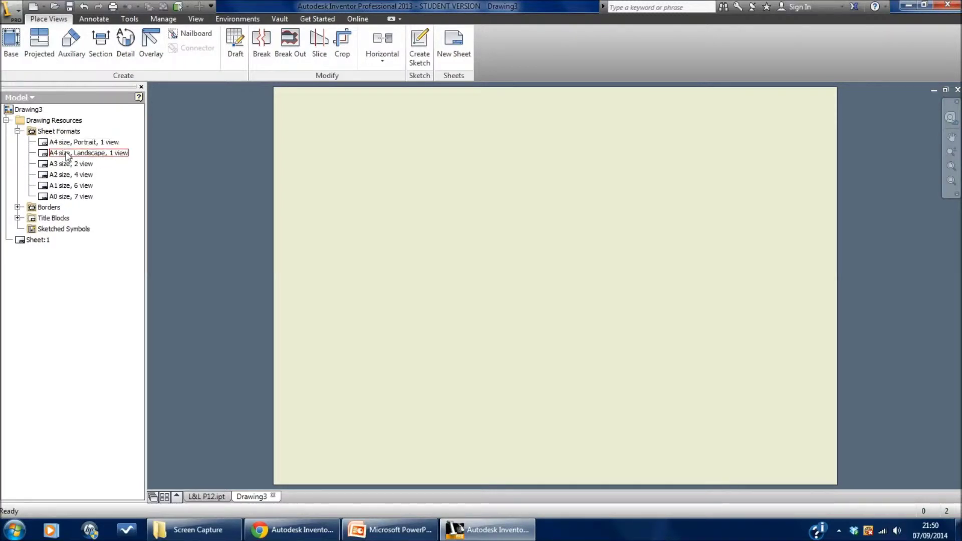
double_click(66, 154)
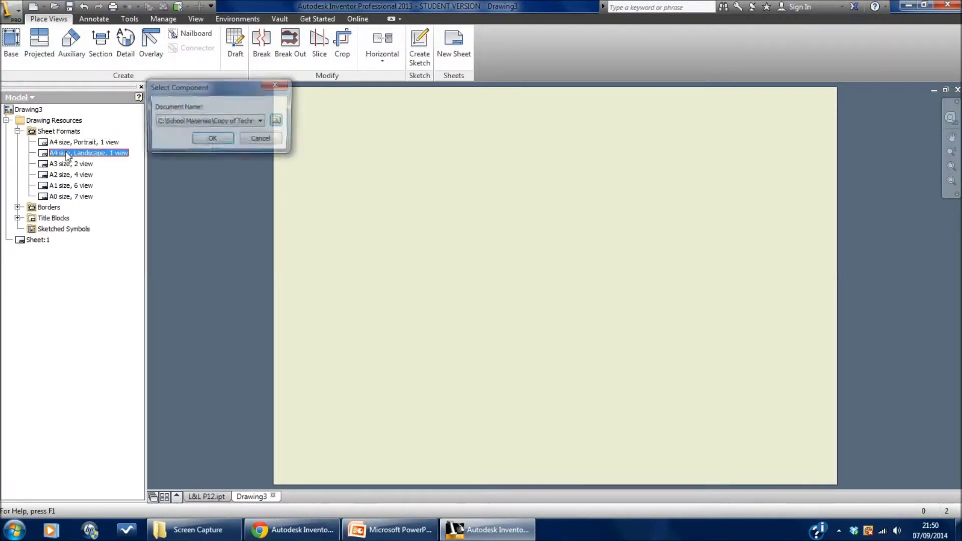
click(212, 140)
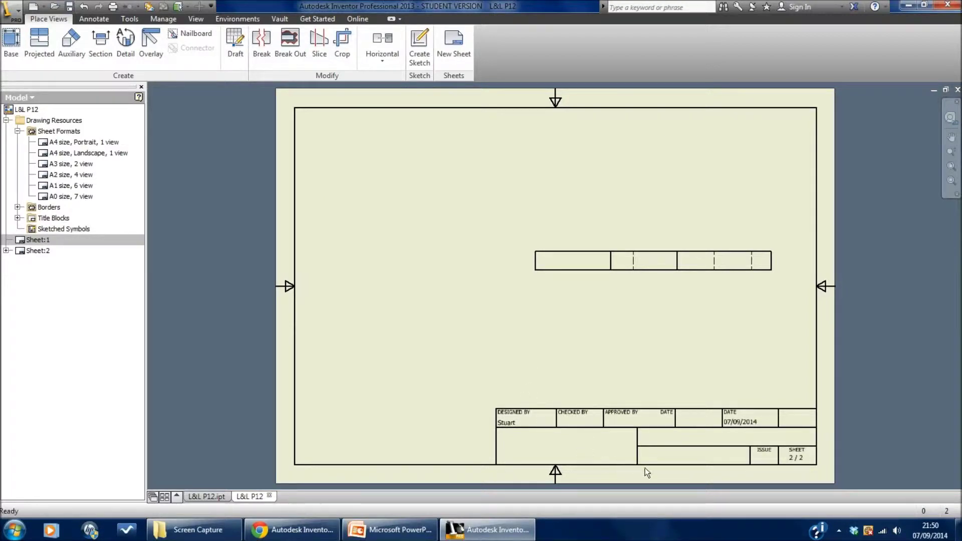
- Delete the border and BSI title block from Sheet:2
click(6, 251)
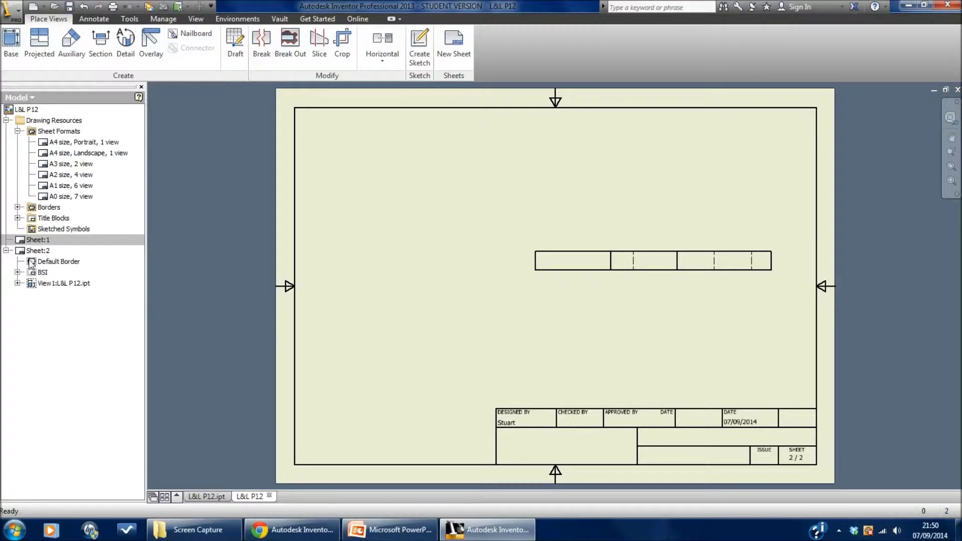
right_click(36, 265)
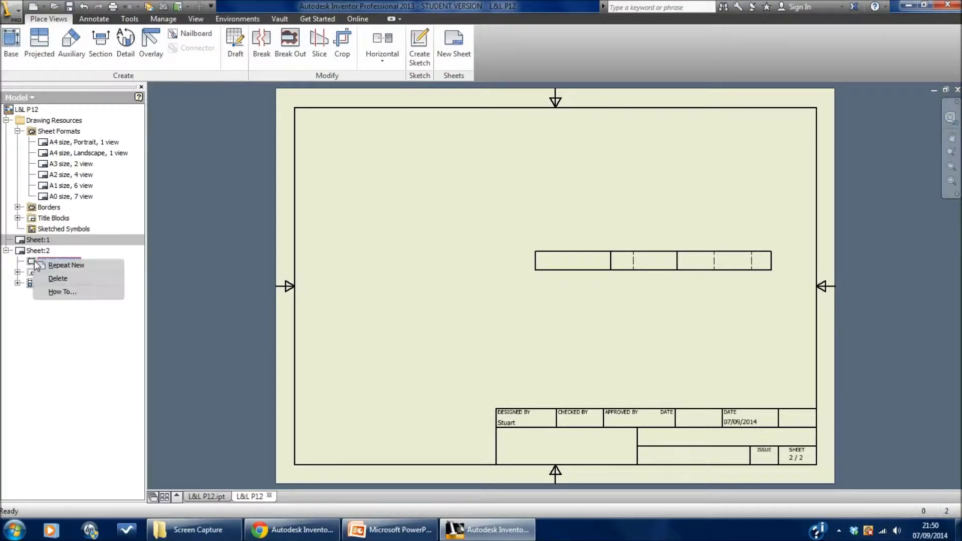
click(54, 278)
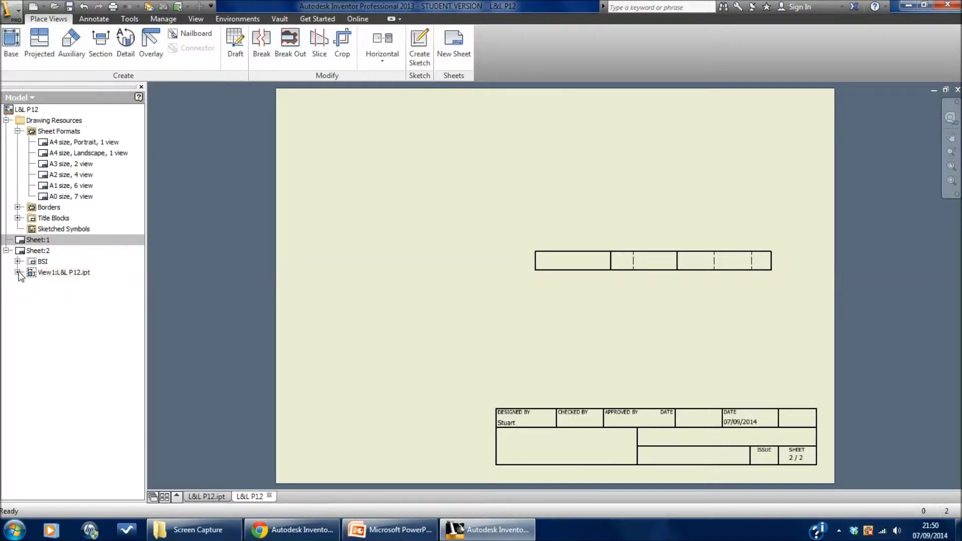
click(17, 261)
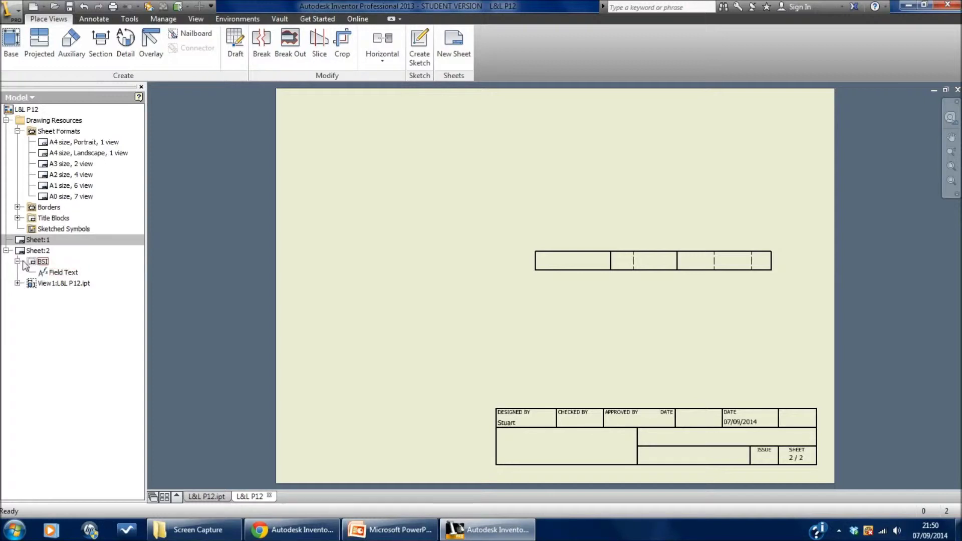
right_click(32, 262)
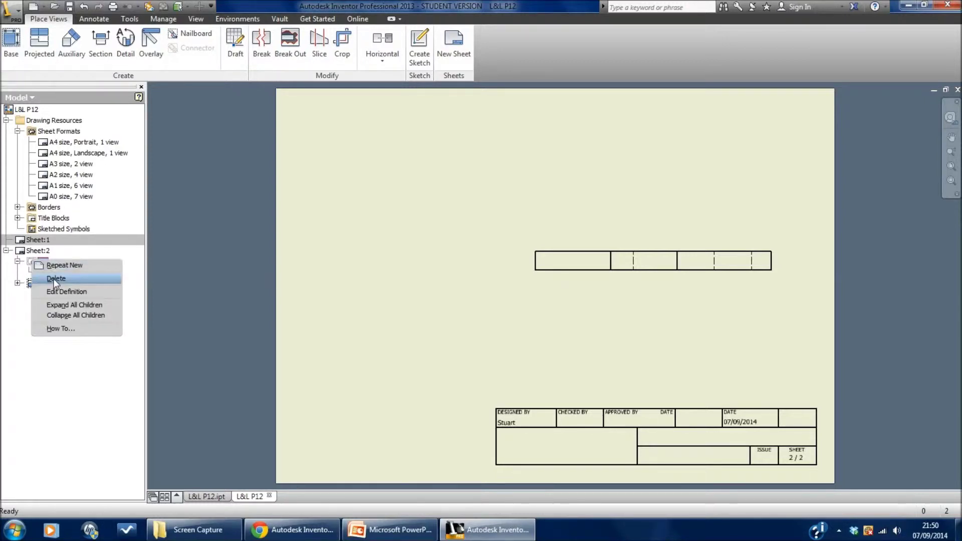
click(53, 279)
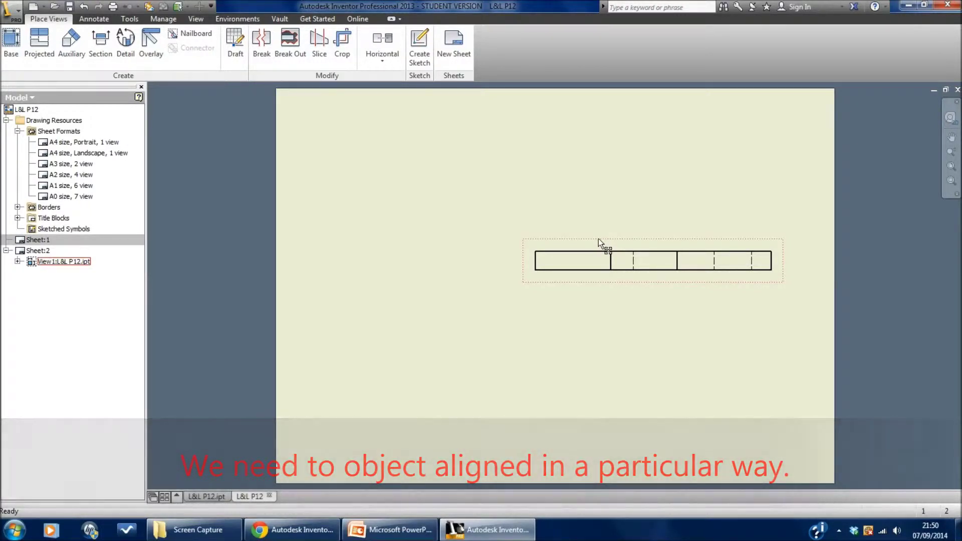
- Delete the View1 part view and confirm
click(598, 239)
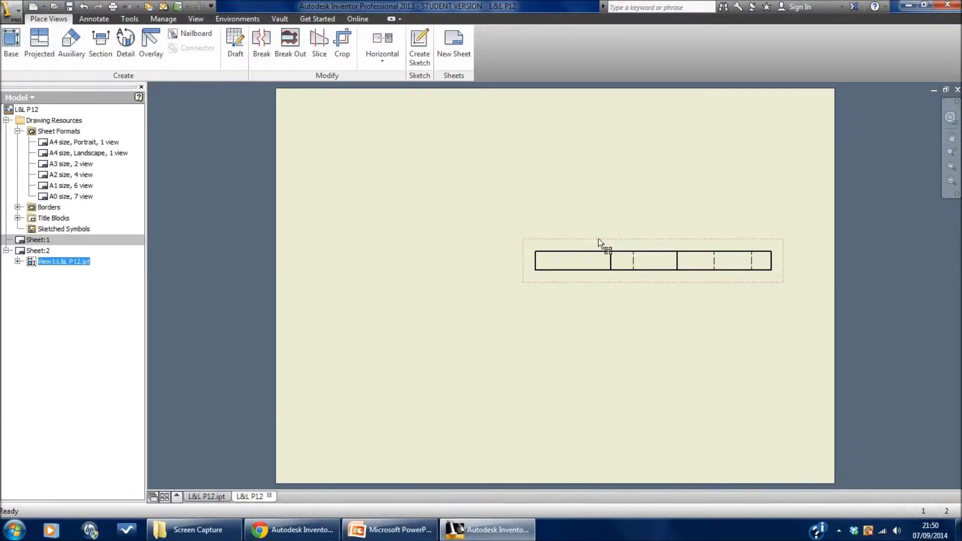
key(Delete)
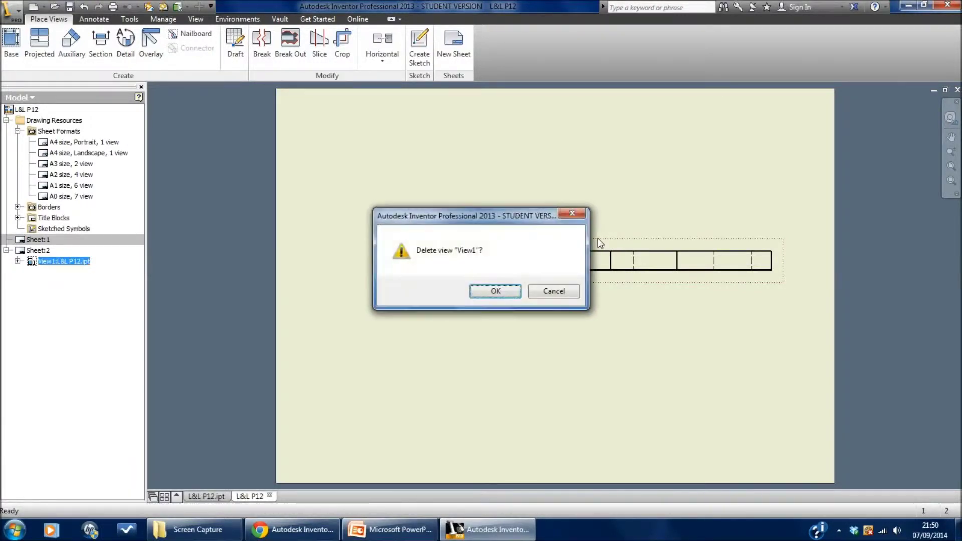
click(495, 292)
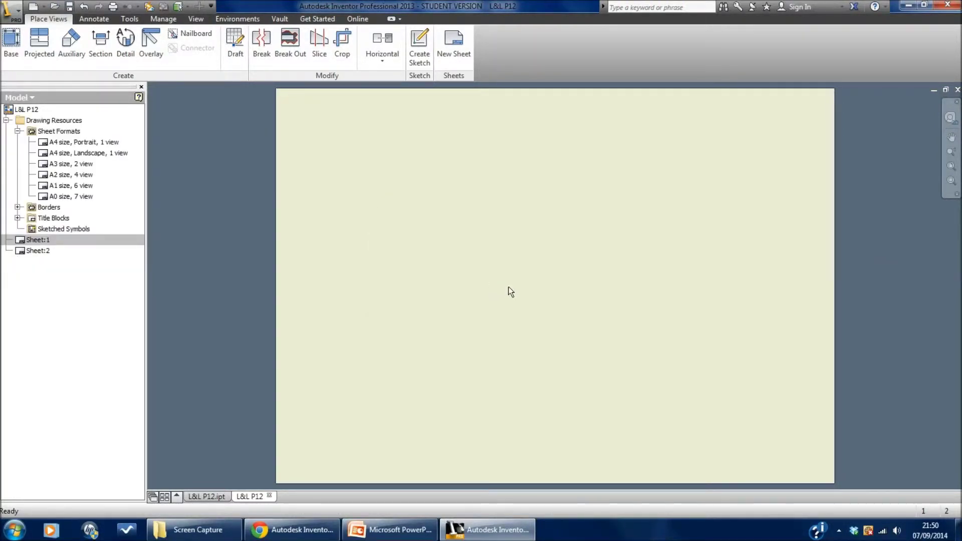
- Place a Top-oriented base view of the part on Sheet:1 without projected views
click(11, 44)
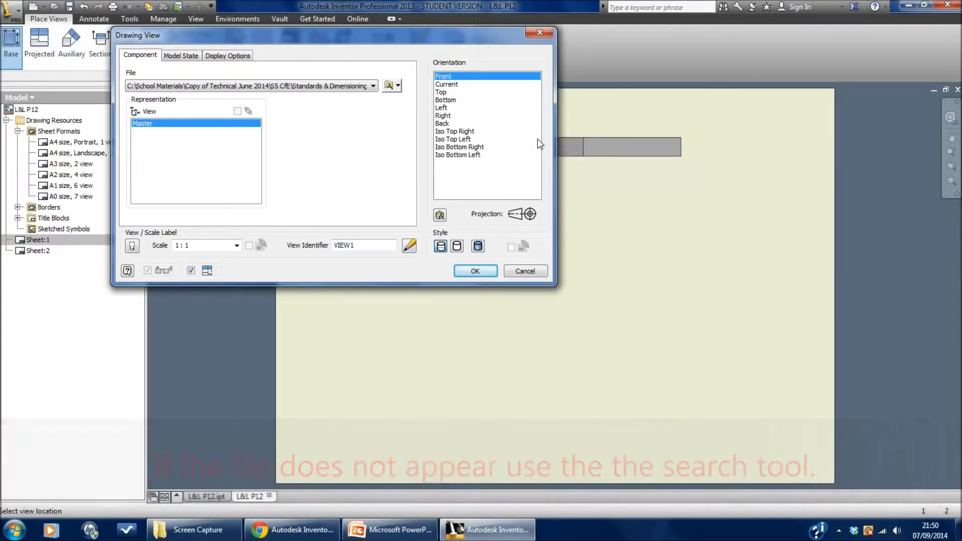
click(442, 93)
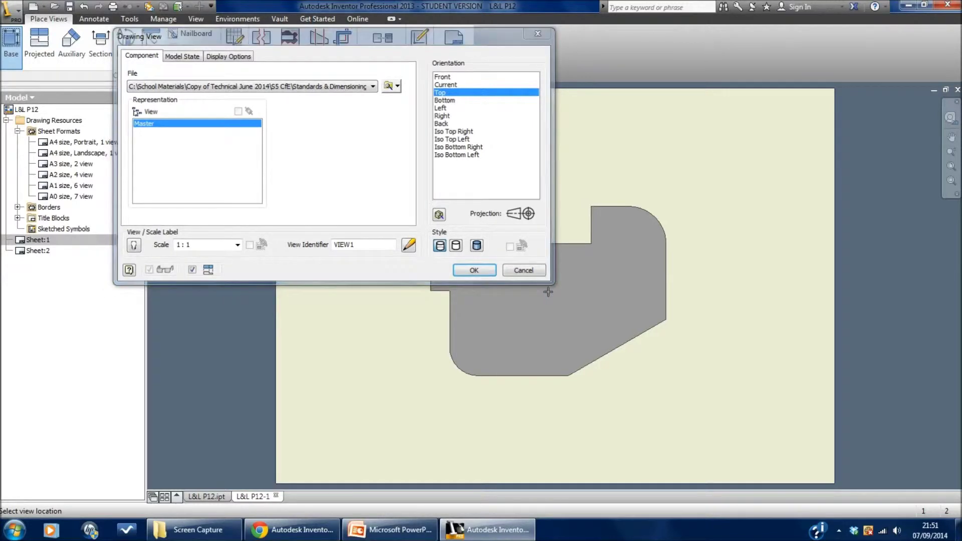
click(548, 292)
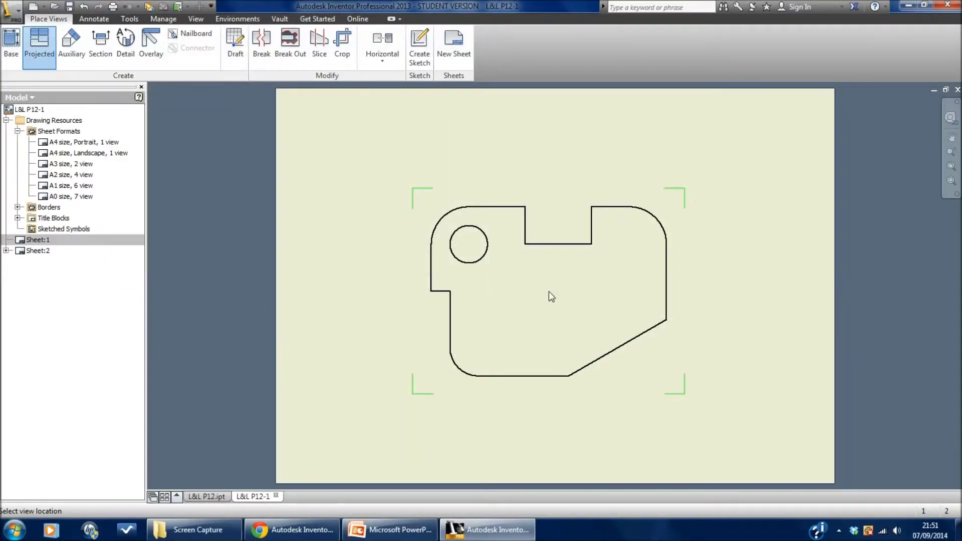
right_click(548, 291)
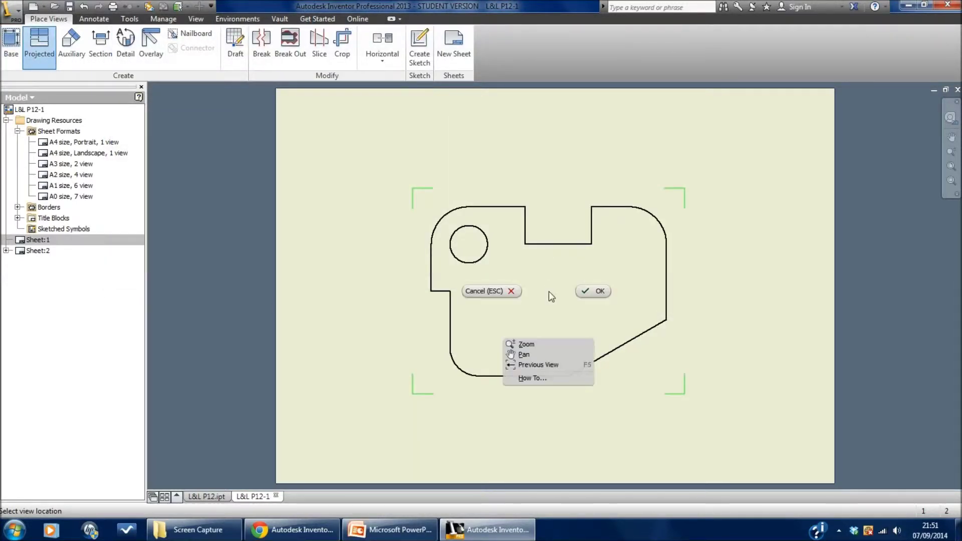
click(592, 292)
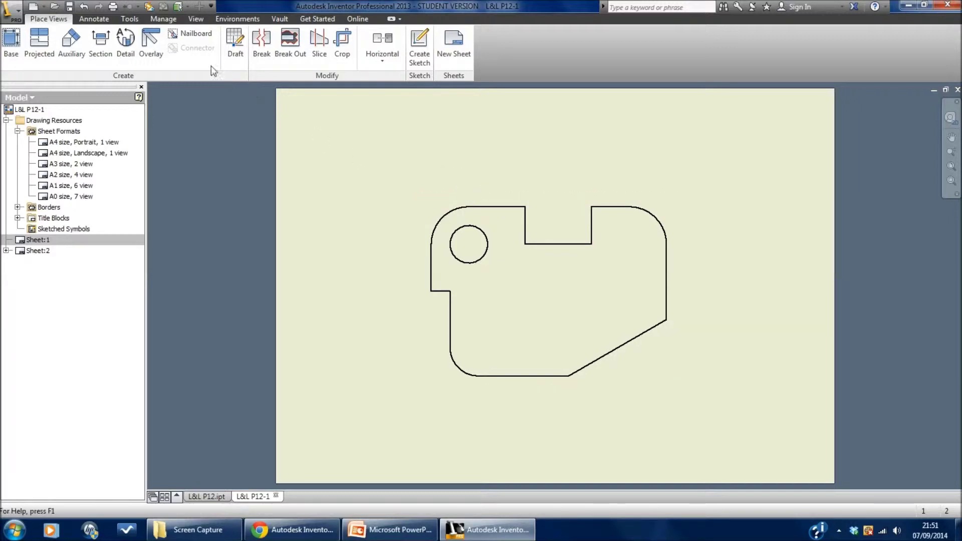
- Open the Style and Standard Editor on the Default Standard (BSI)
click(163, 20)
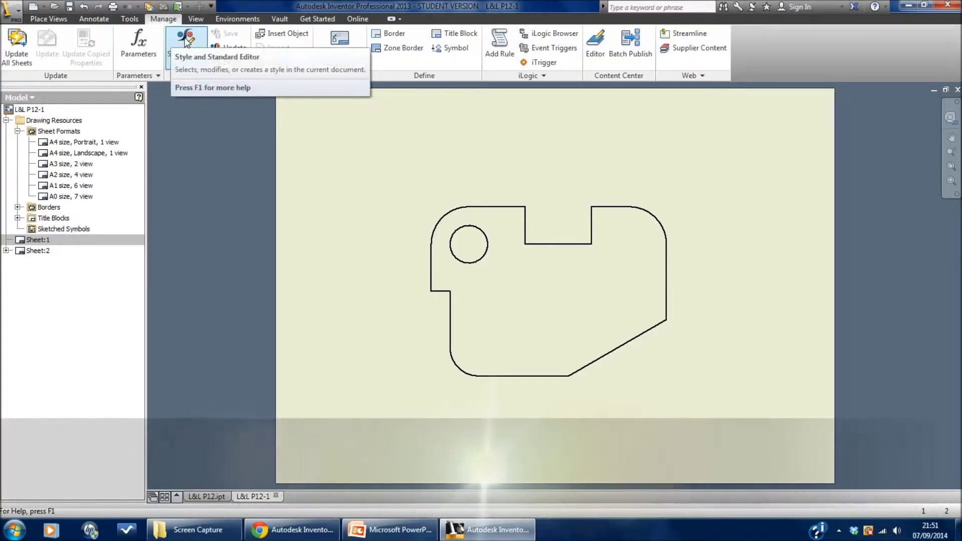
click(186, 43)
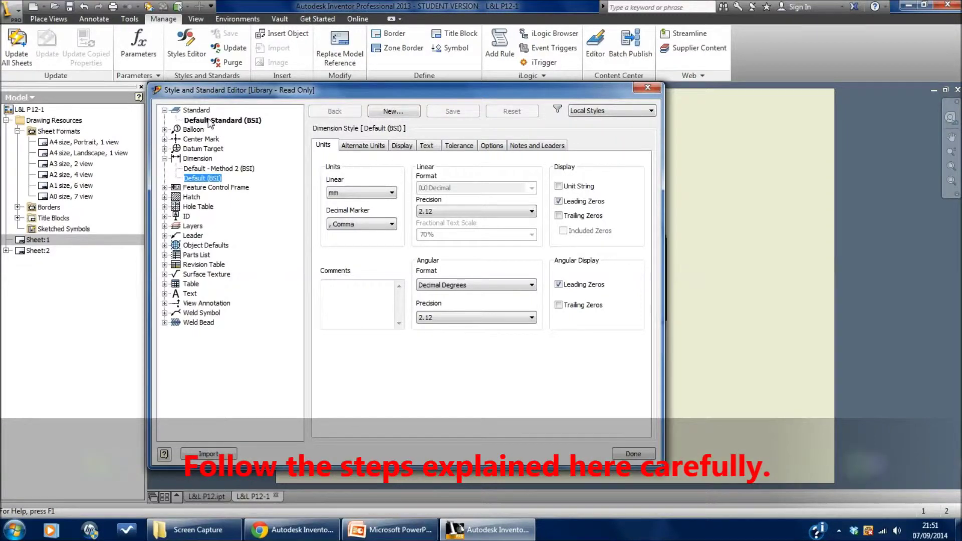
click(210, 121)
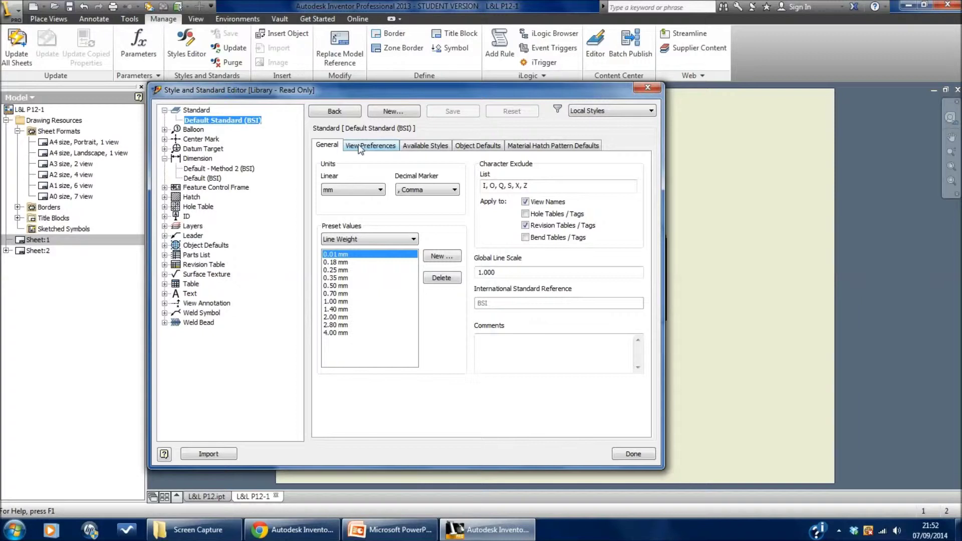
- Switch the Default Standard (BSI) view preference to Third Angle projection
click(360, 146)
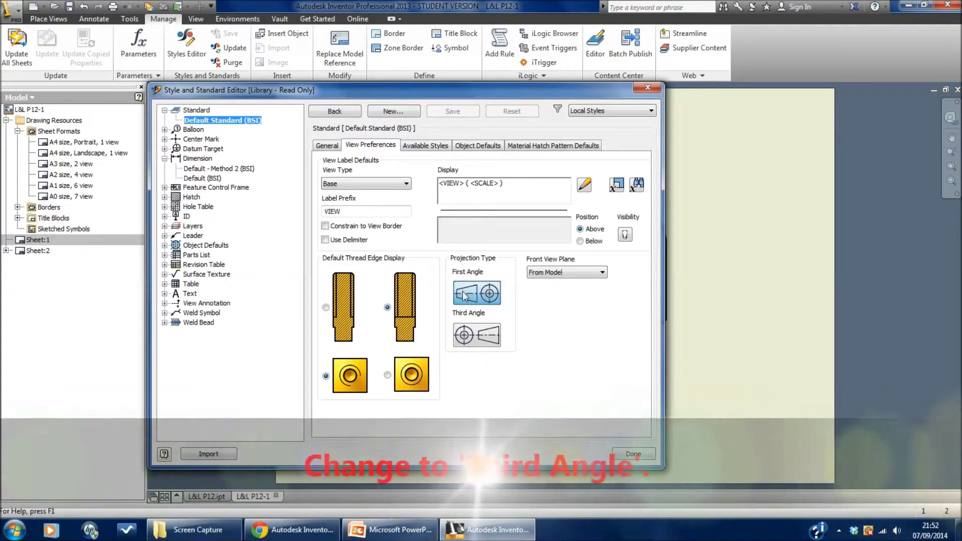
click(482, 335)
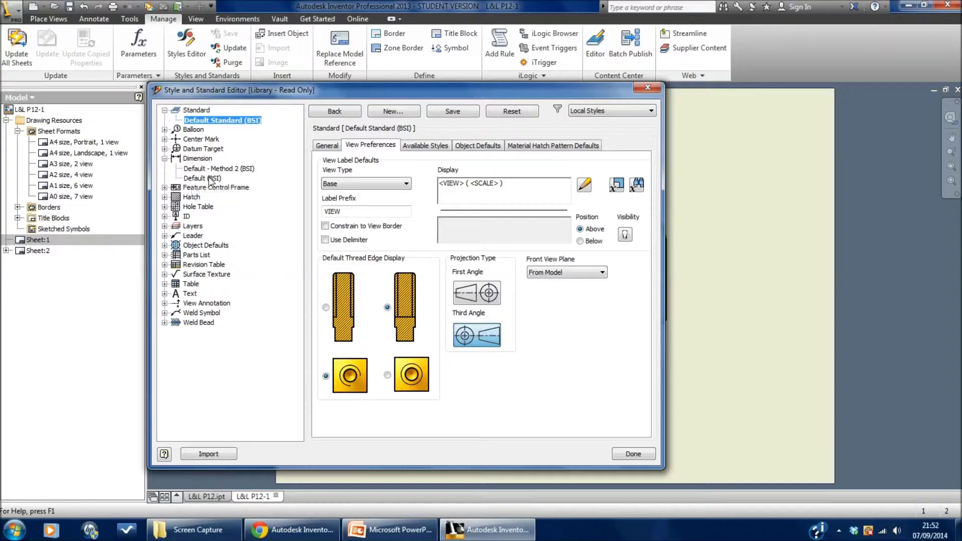
click(197, 180)
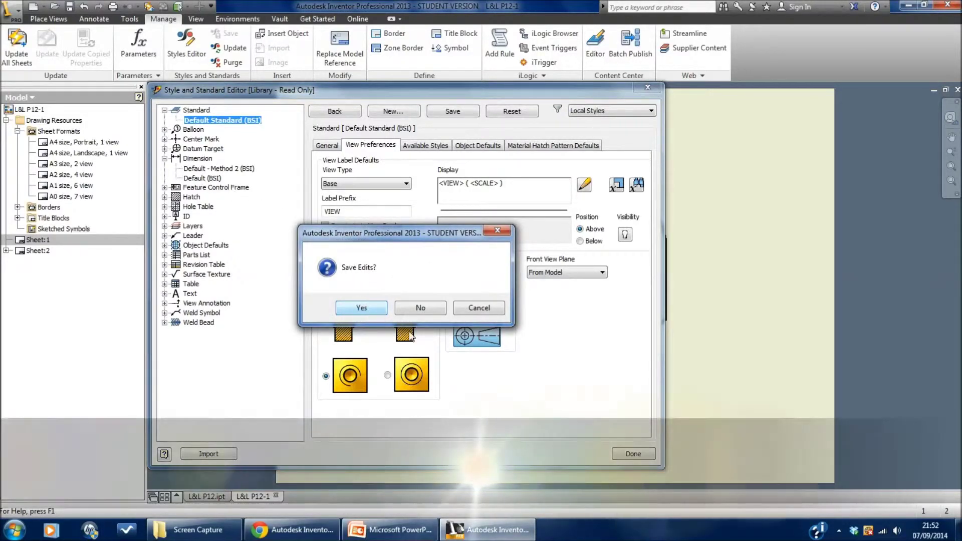
- Save the third-angle projection edits to the standard
click(362, 308)
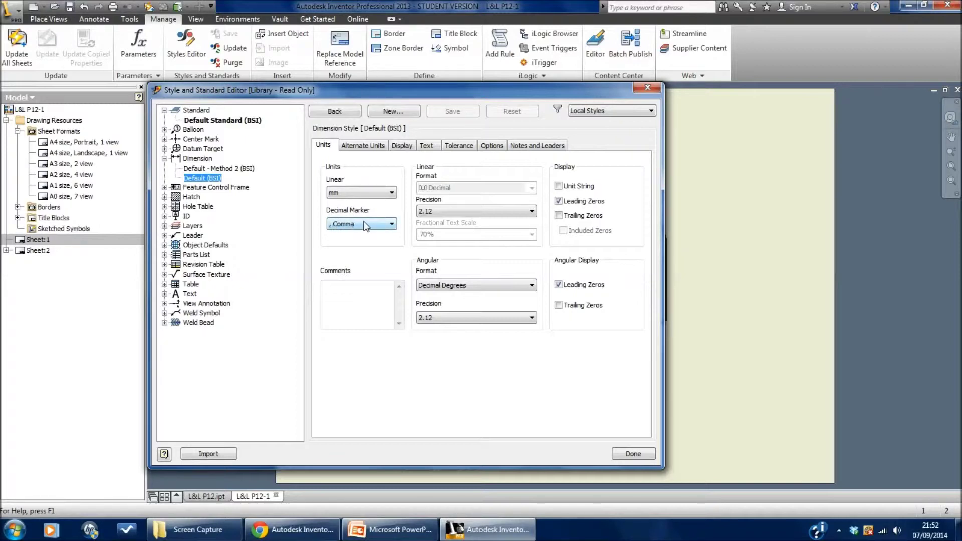
- Give the Default (BSI) dimension style a 3 mm origin offset and dark green dimension lines
click(403, 146)
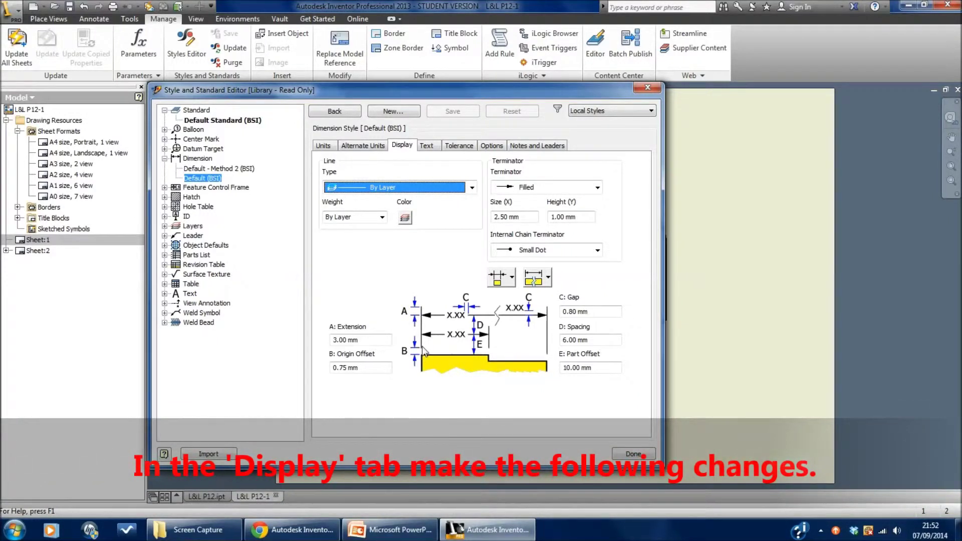
drag(347, 368, 332, 369)
text(3)
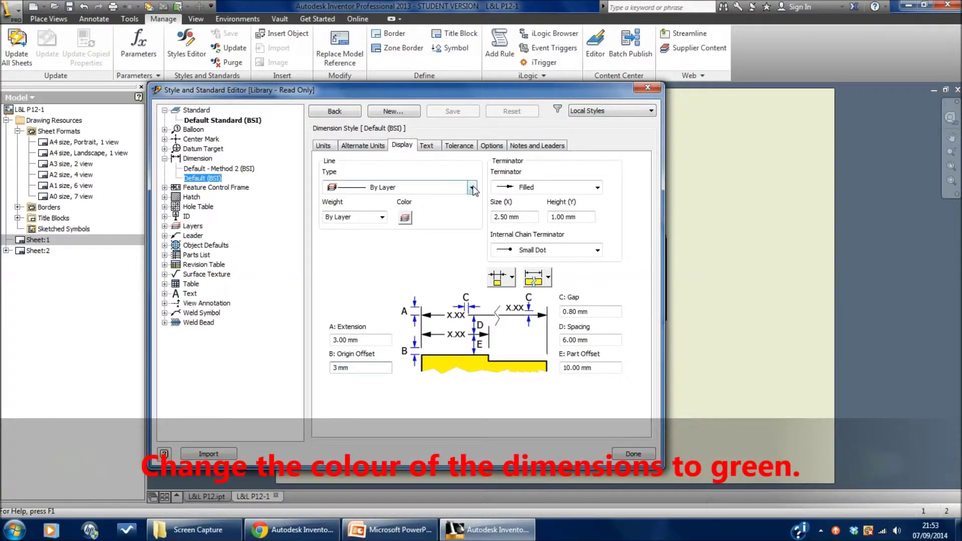
click(406, 218)
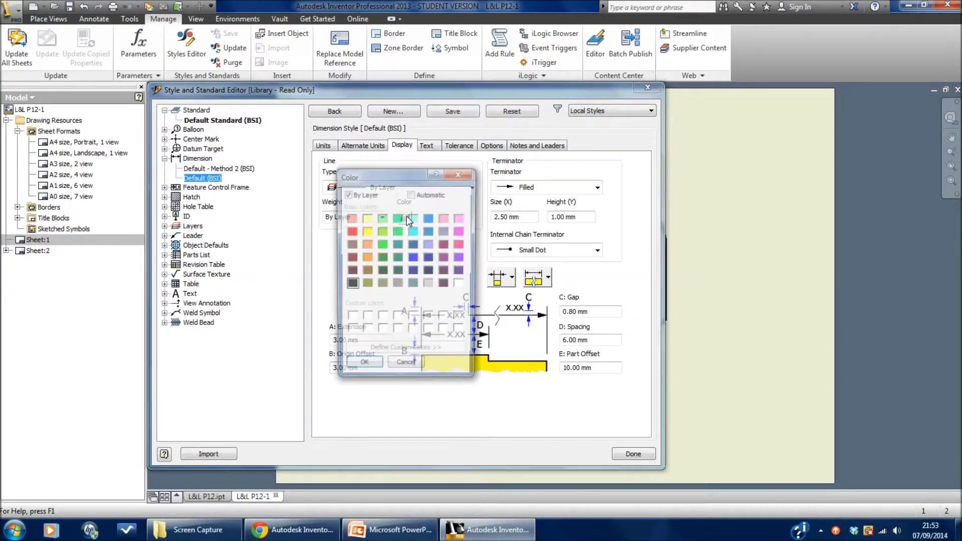
click(382, 258)
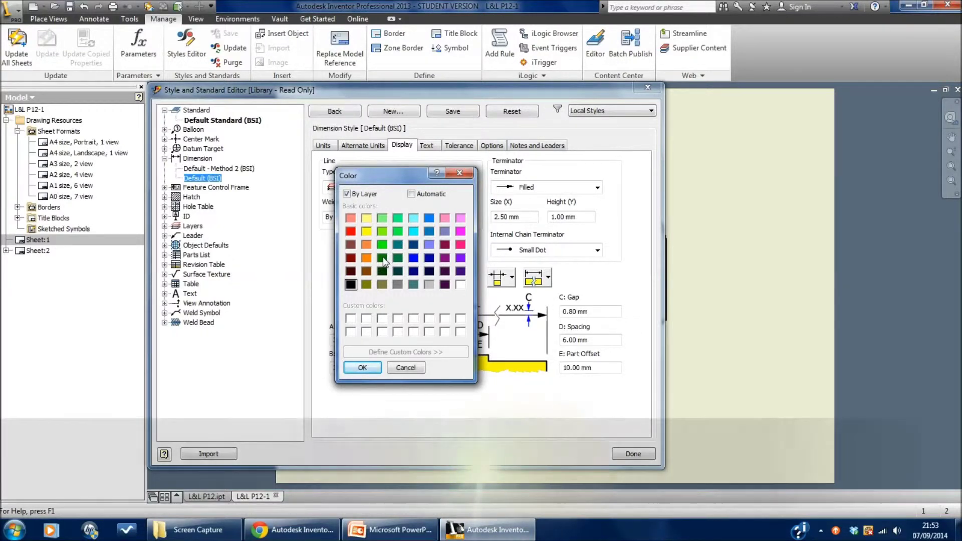
click(362, 368)
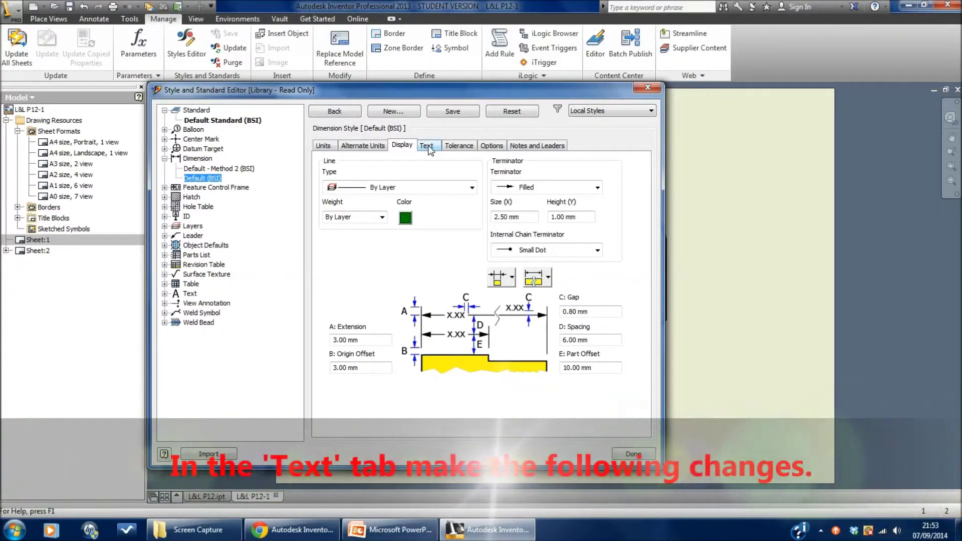
click(426, 146)
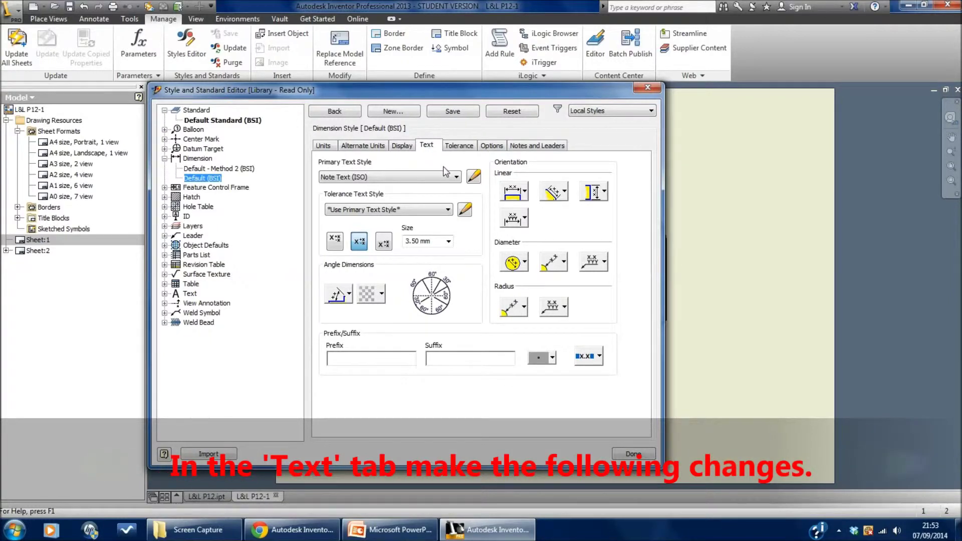
- Colour the Note Text (ISO) text style dark green and save the edits
click(473, 177)
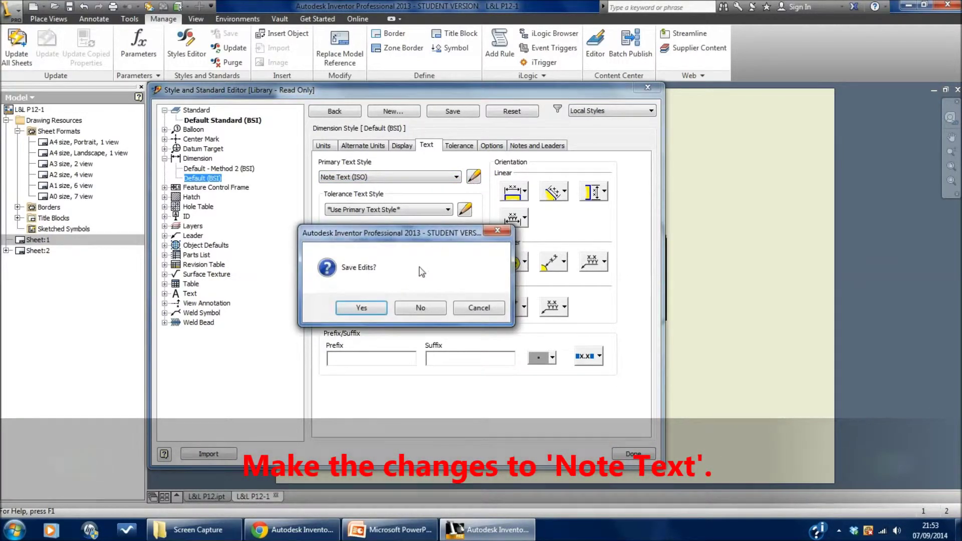
click(362, 308)
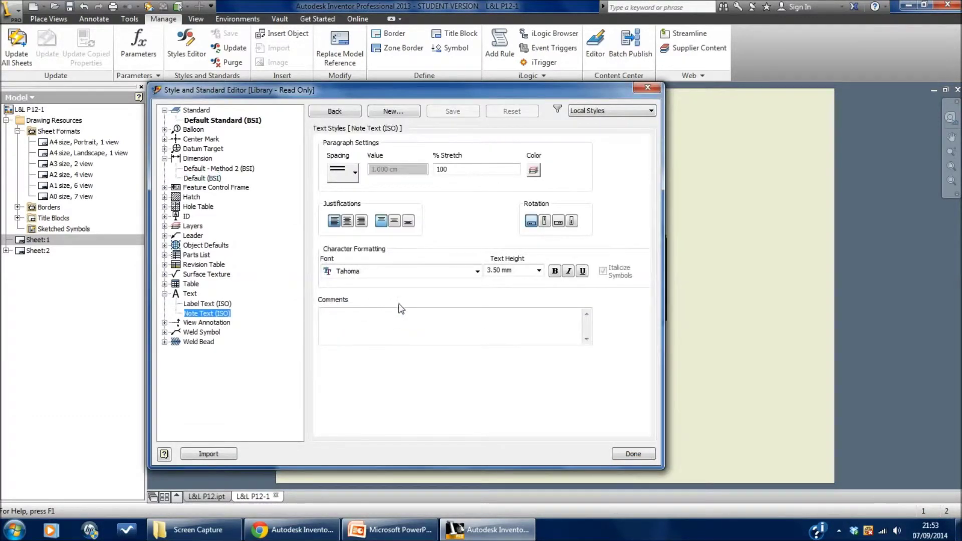
click(534, 172)
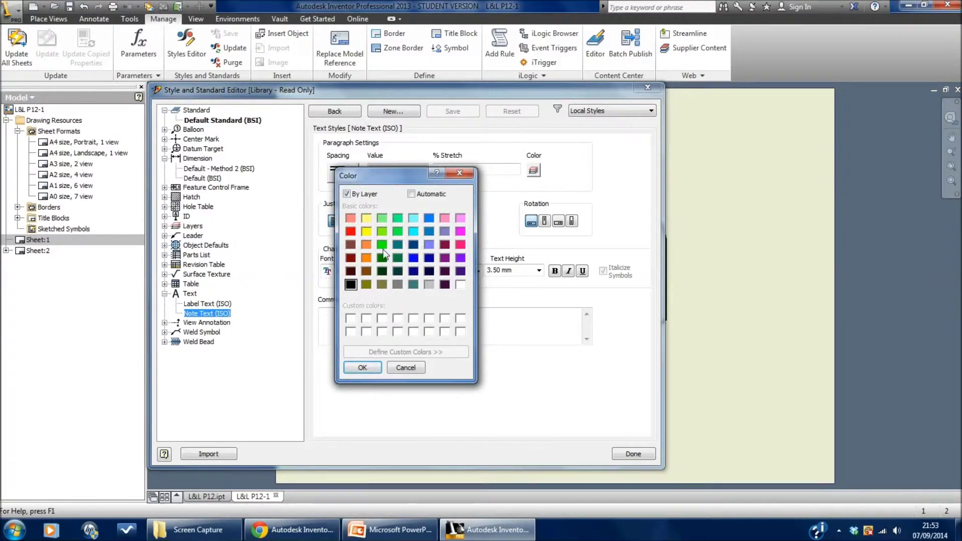
click(381, 258)
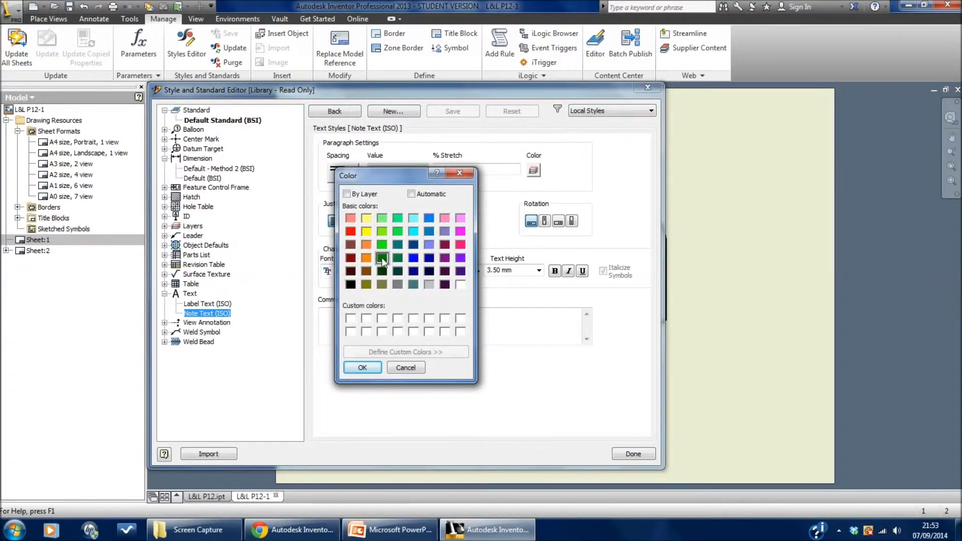
click(363, 368)
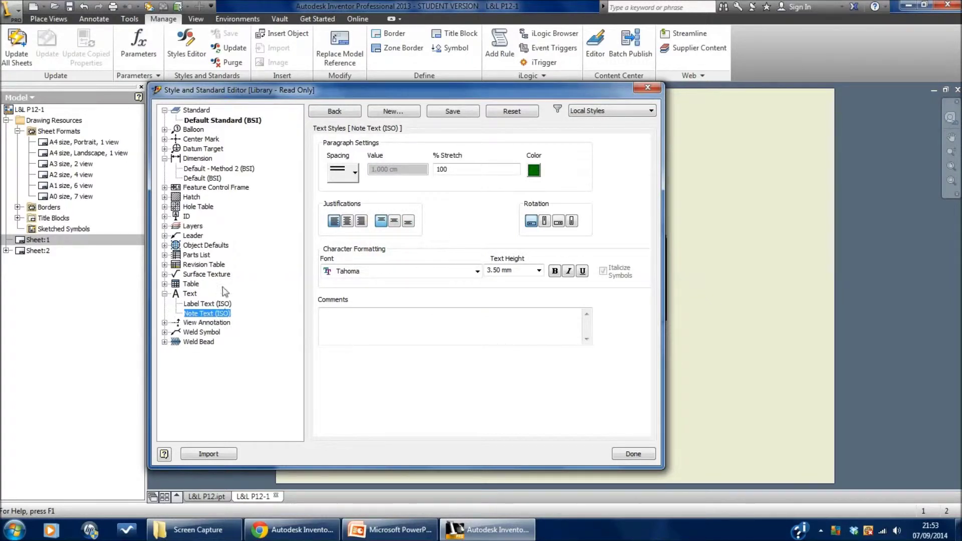
click(201, 178)
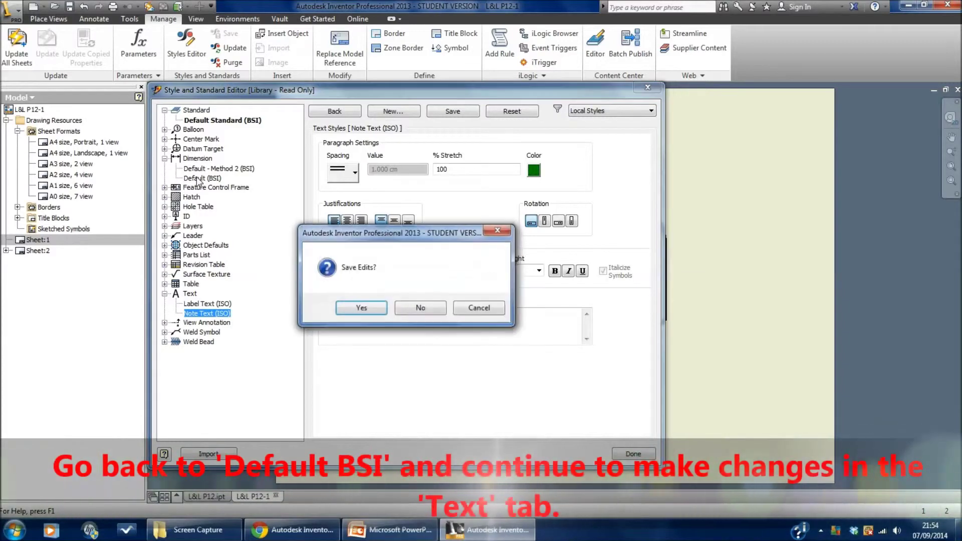
click(365, 308)
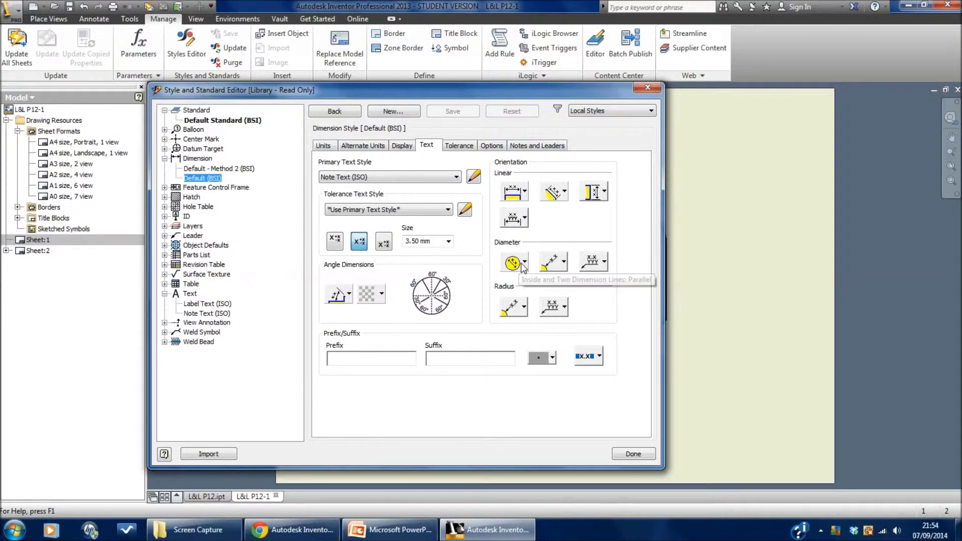
- Make diameter and radius dimension text Horizontal with First Line Centered leader placement
click(550, 263)
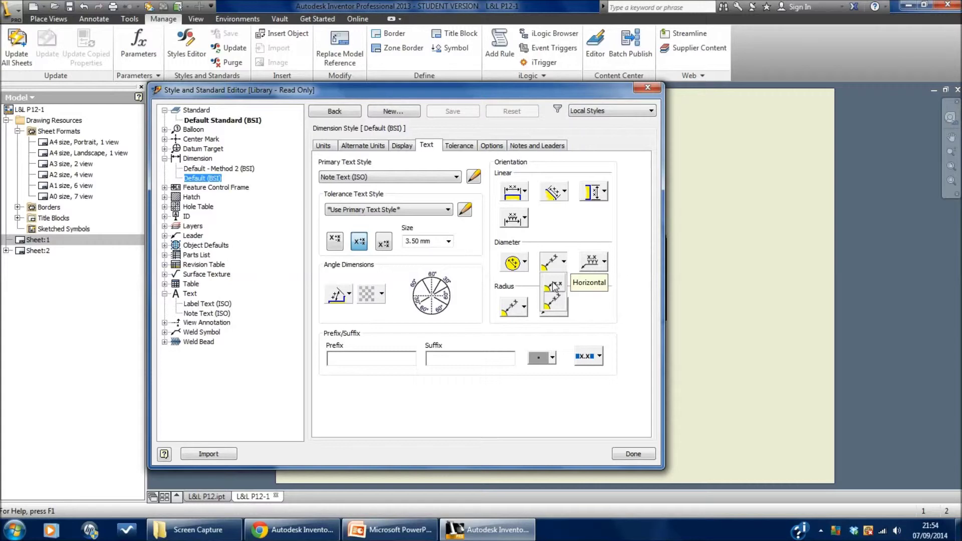
click(554, 285)
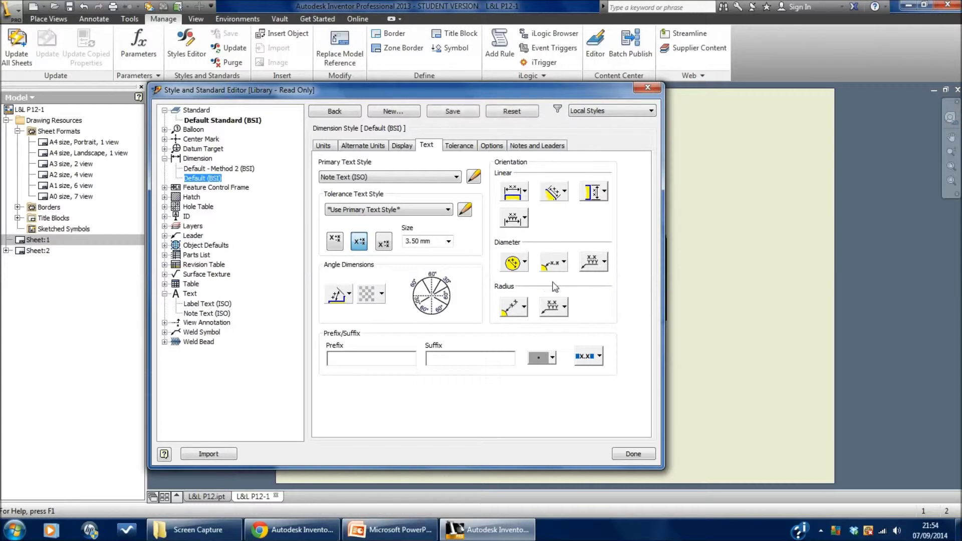
click(600, 267)
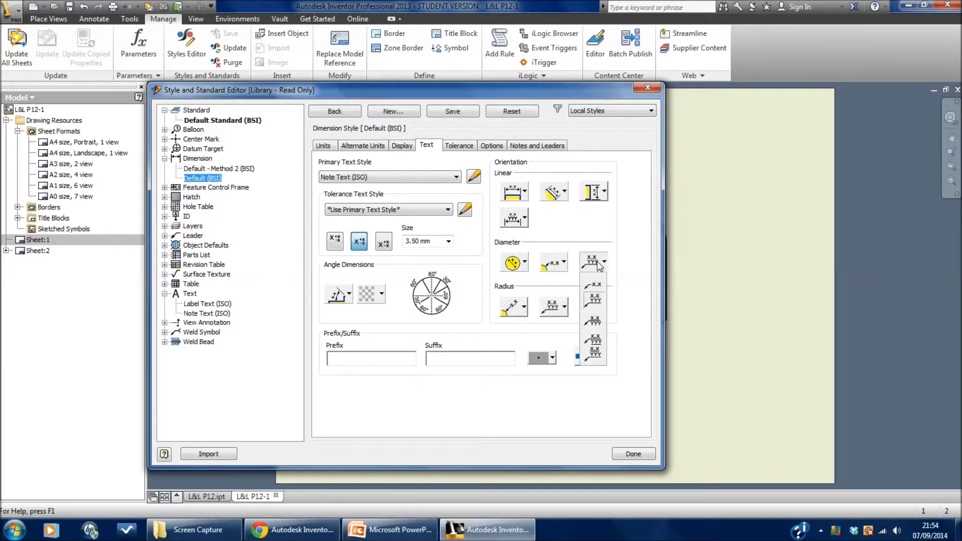
click(596, 285)
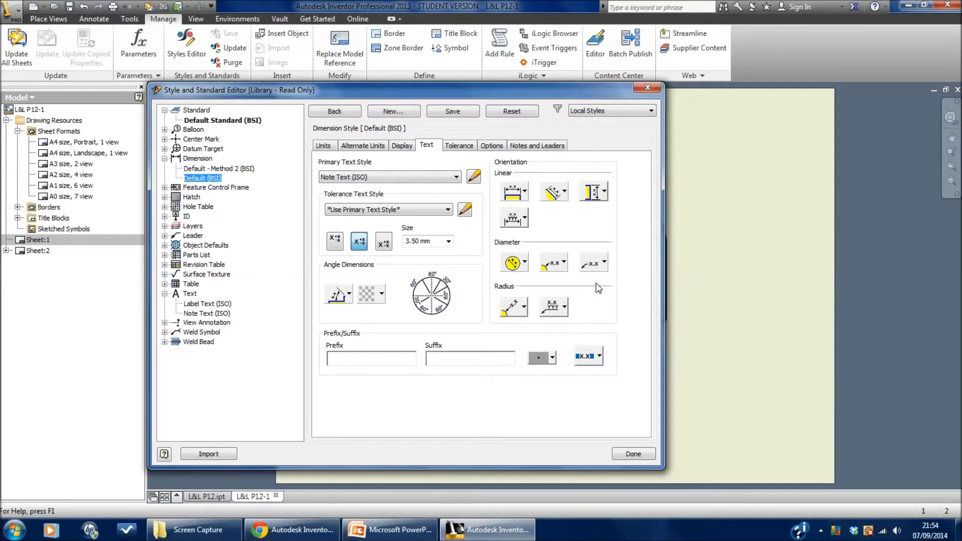
click(514, 314)
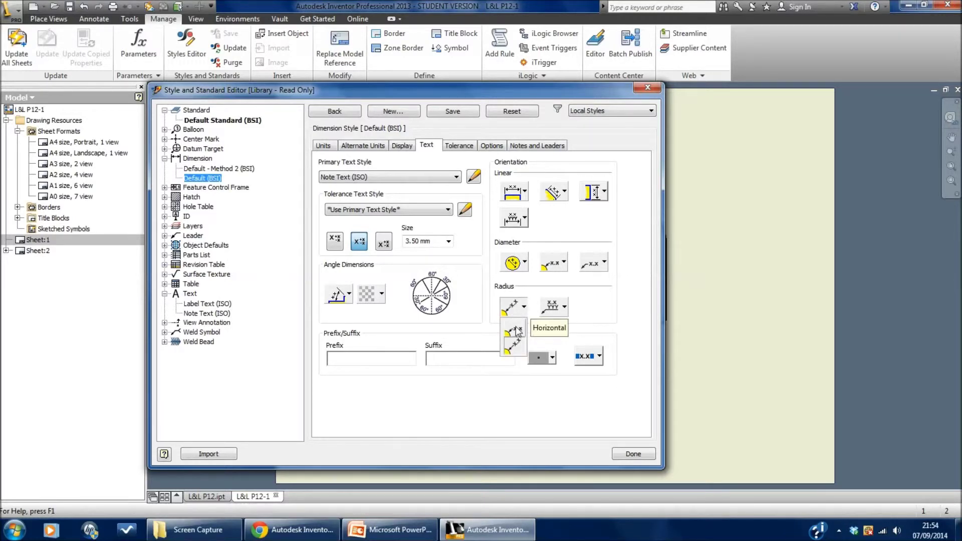
click(516, 330)
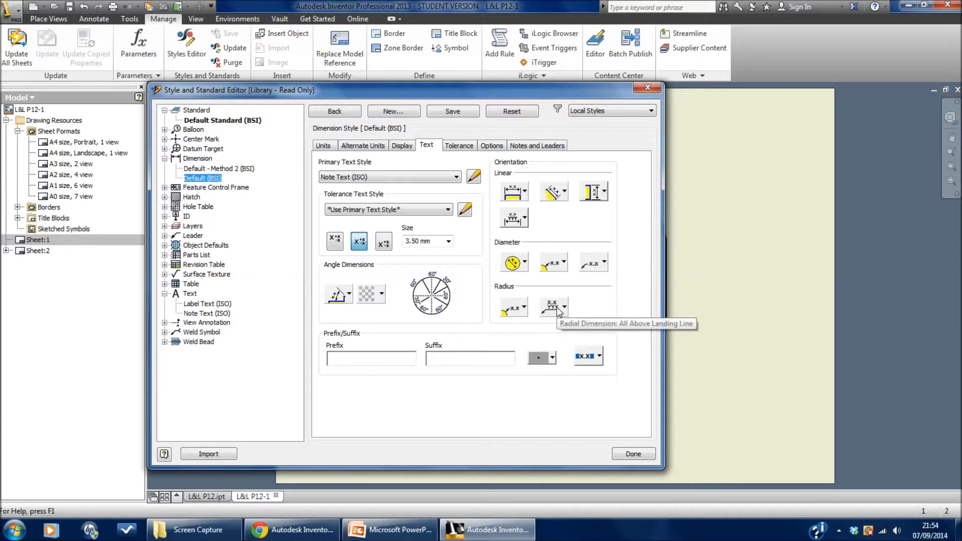
click(563, 307)
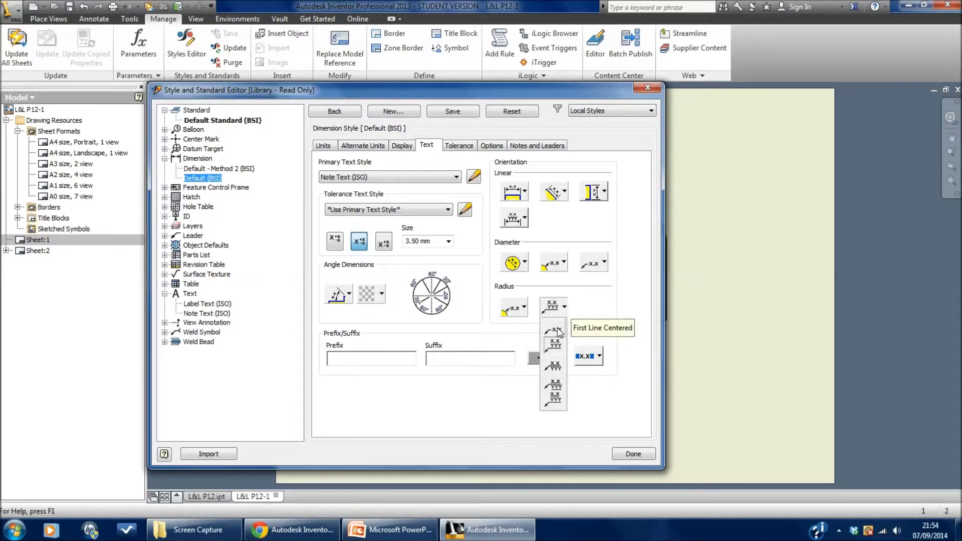
click(558, 331)
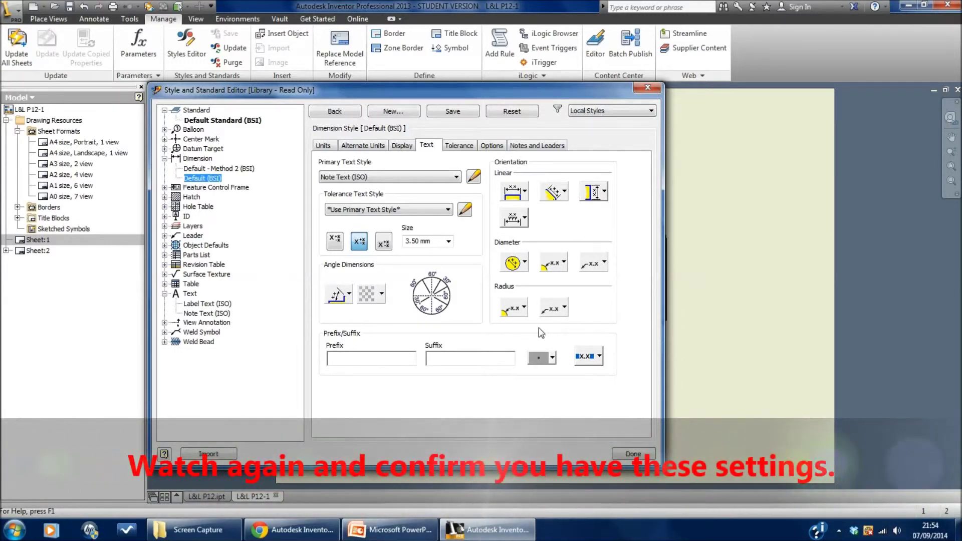
- Set angle dimension text orientation to Parallel - Horizontal
click(338, 294)
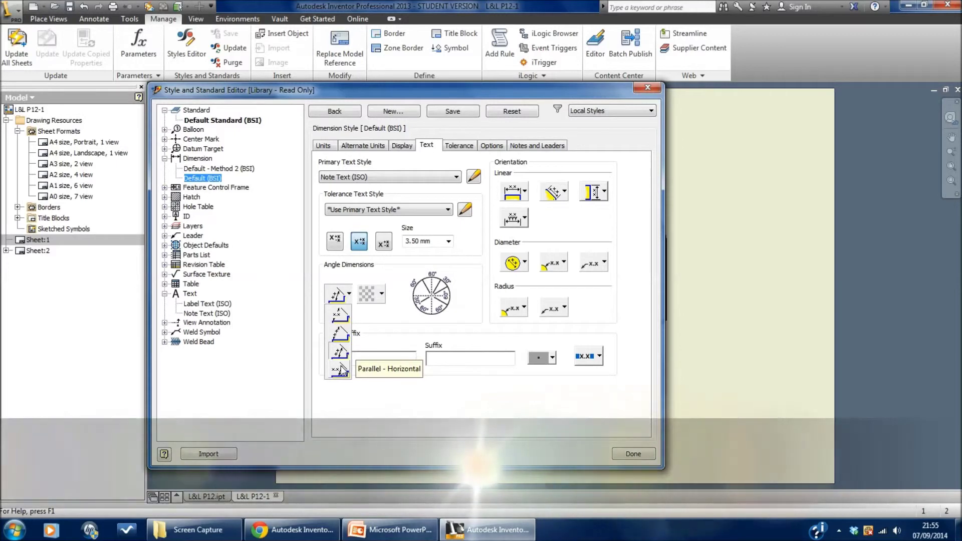
click(341, 370)
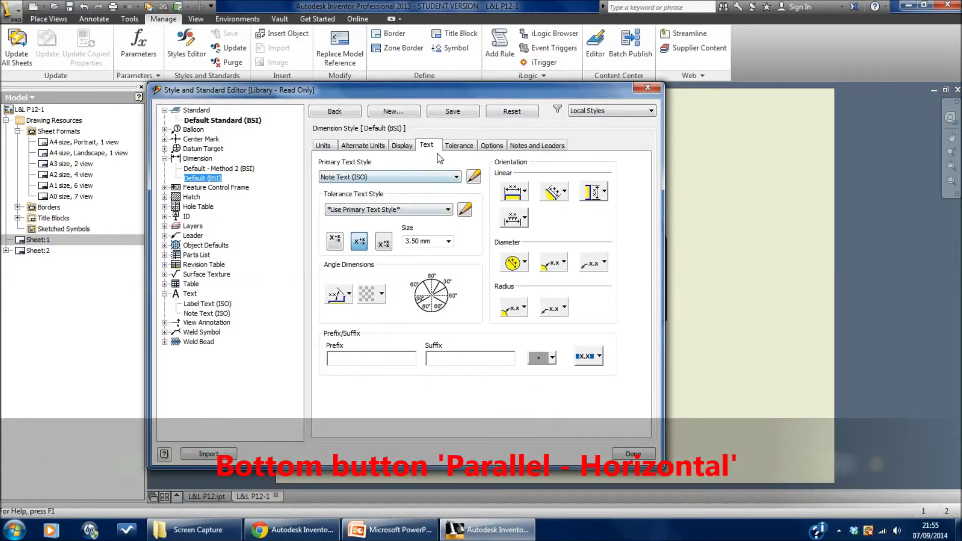
click(491, 146)
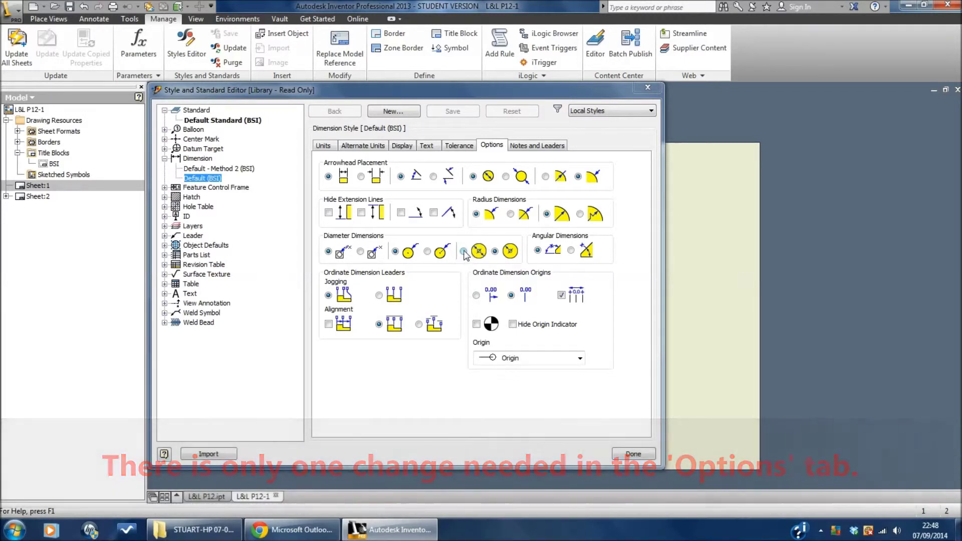
- Choose a different Diameter Dimensions display option on the Options tab
click(463, 252)
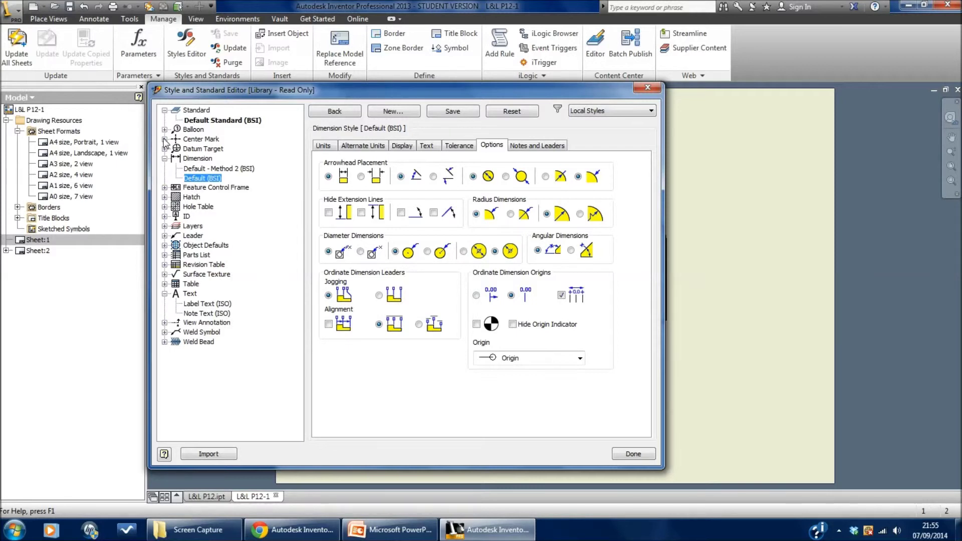
- Save the Default (BSI) dimension style edits and display the Layer Styles table
click(164, 139)
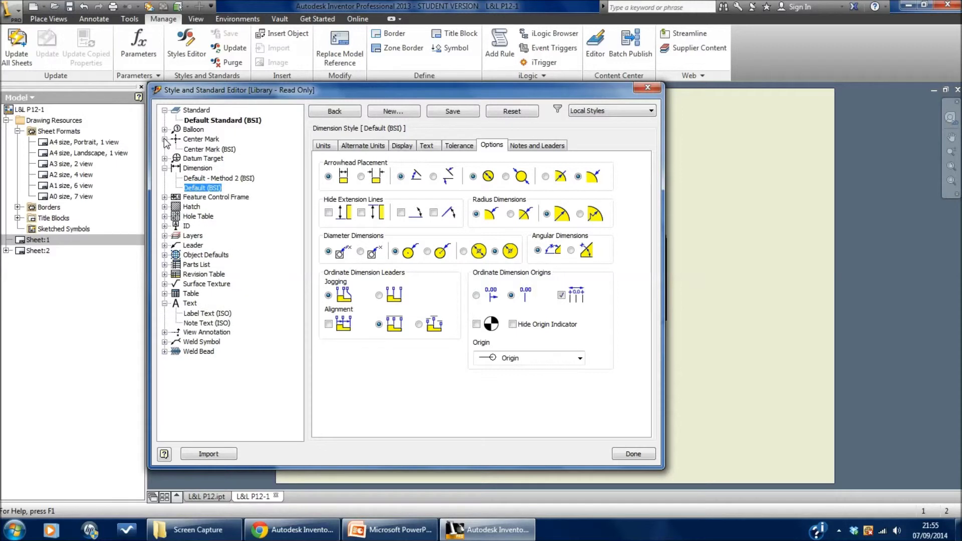
click(199, 149)
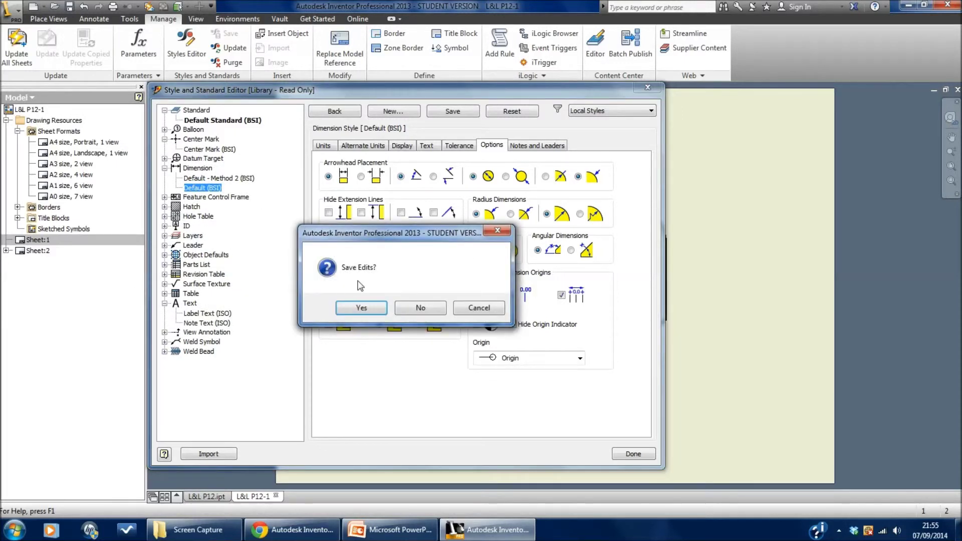
click(370, 310)
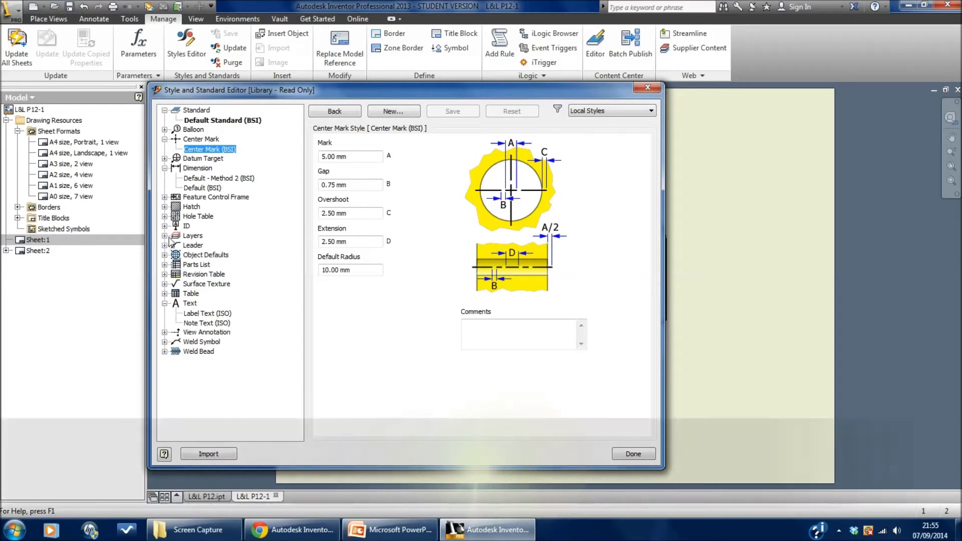
click(164, 236)
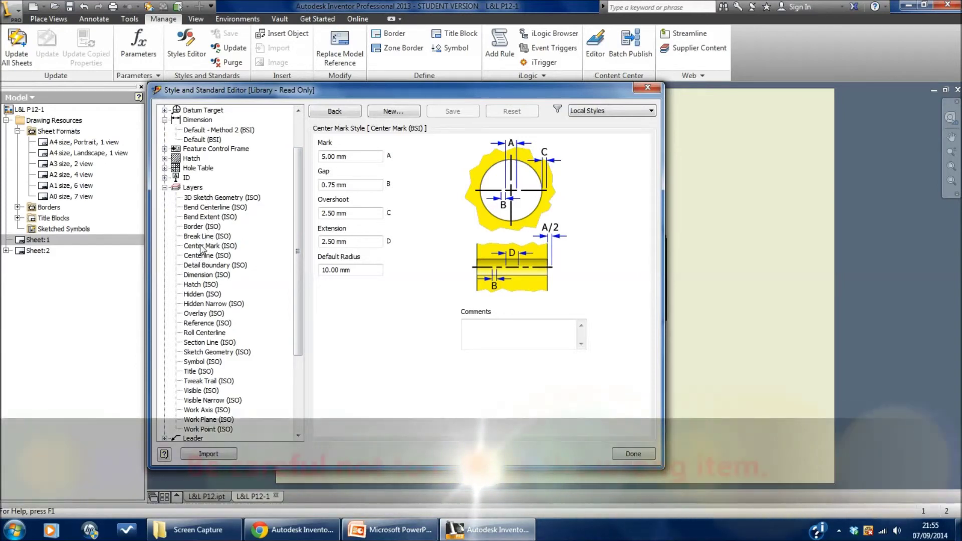
click(198, 246)
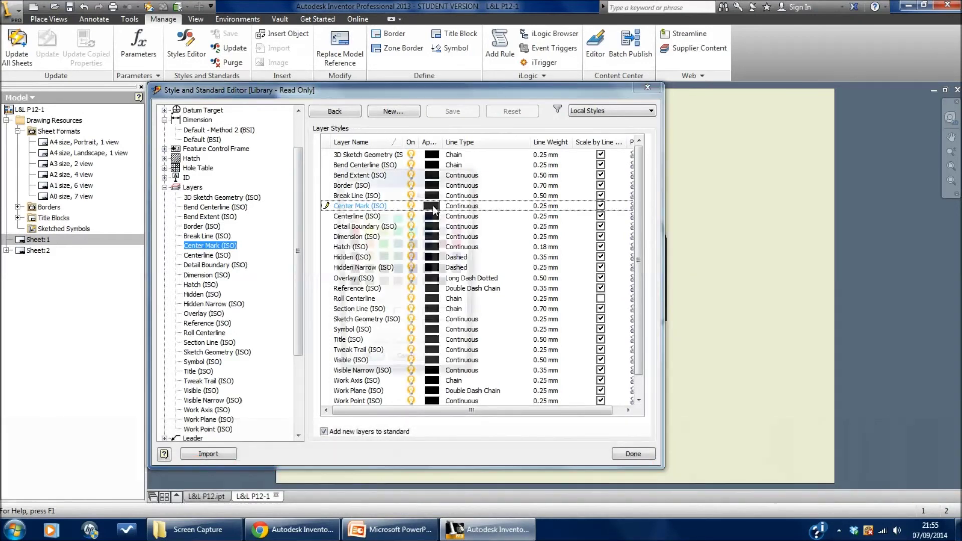
- Set the Center Mark (ISO) layer colour to red and finish editing styles
click(433, 206)
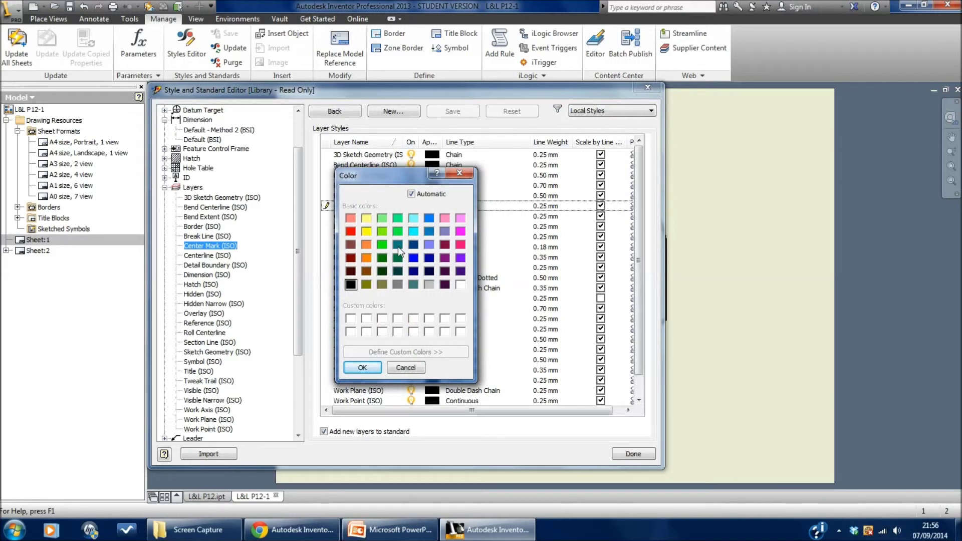
click(350, 230)
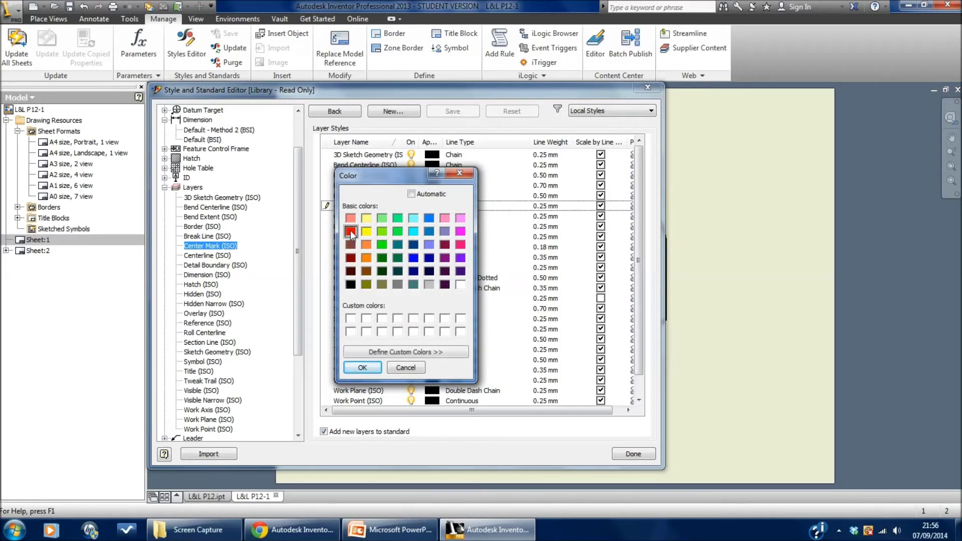
click(359, 369)
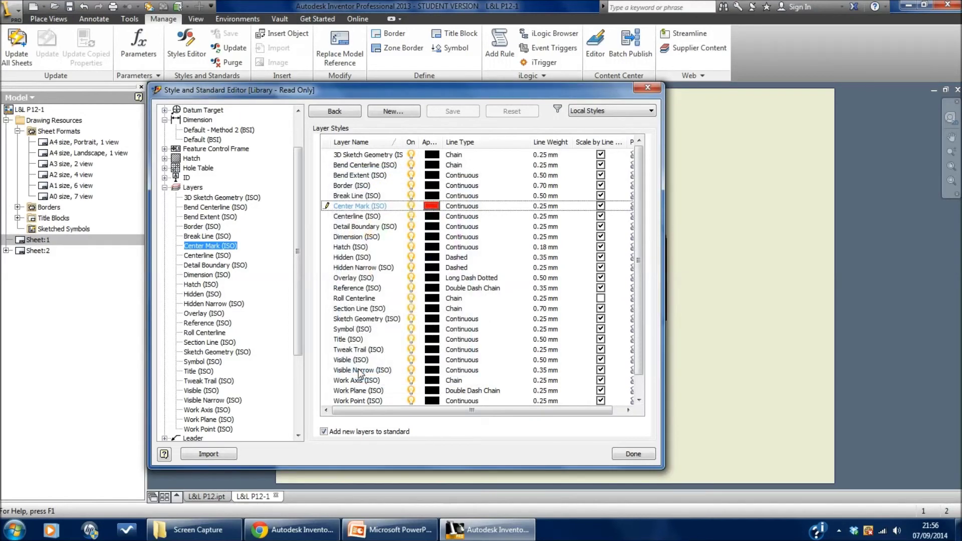
click(632, 454)
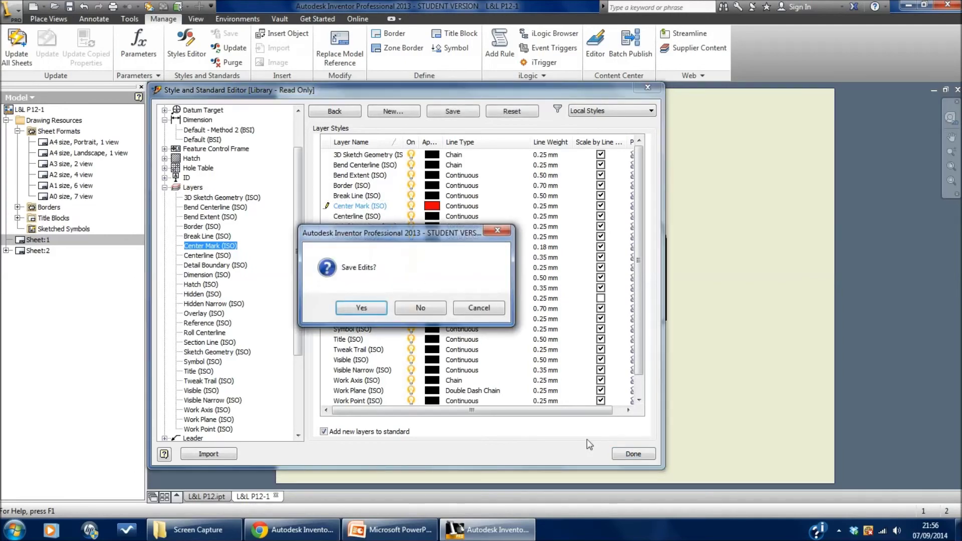